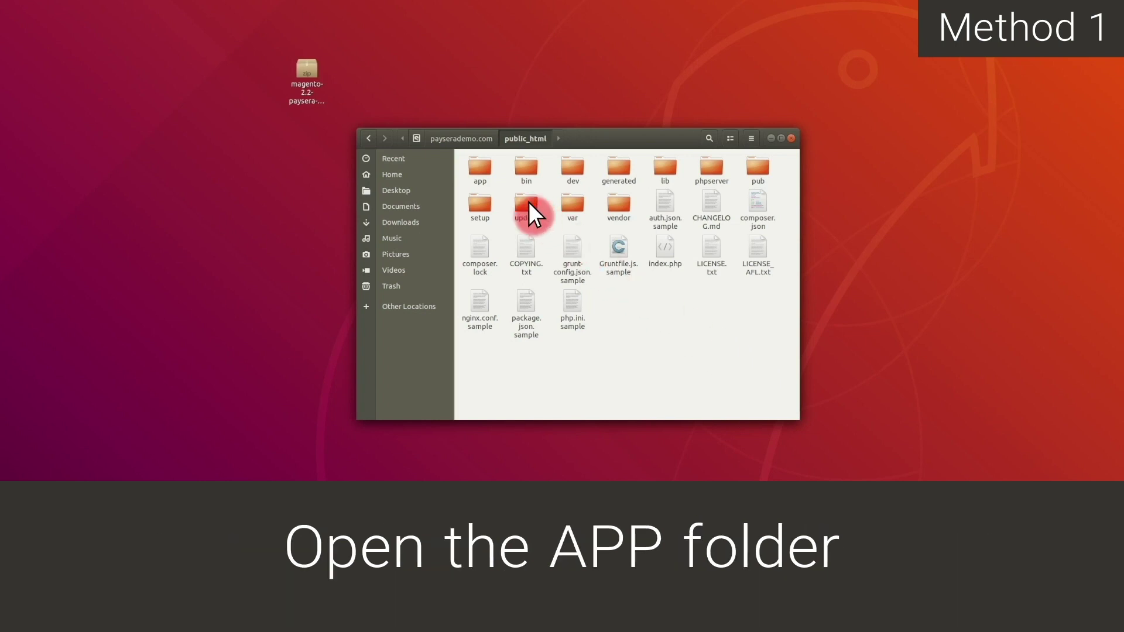
- Create a new folder named 'code' inside the app folder
double_click(489, 174)
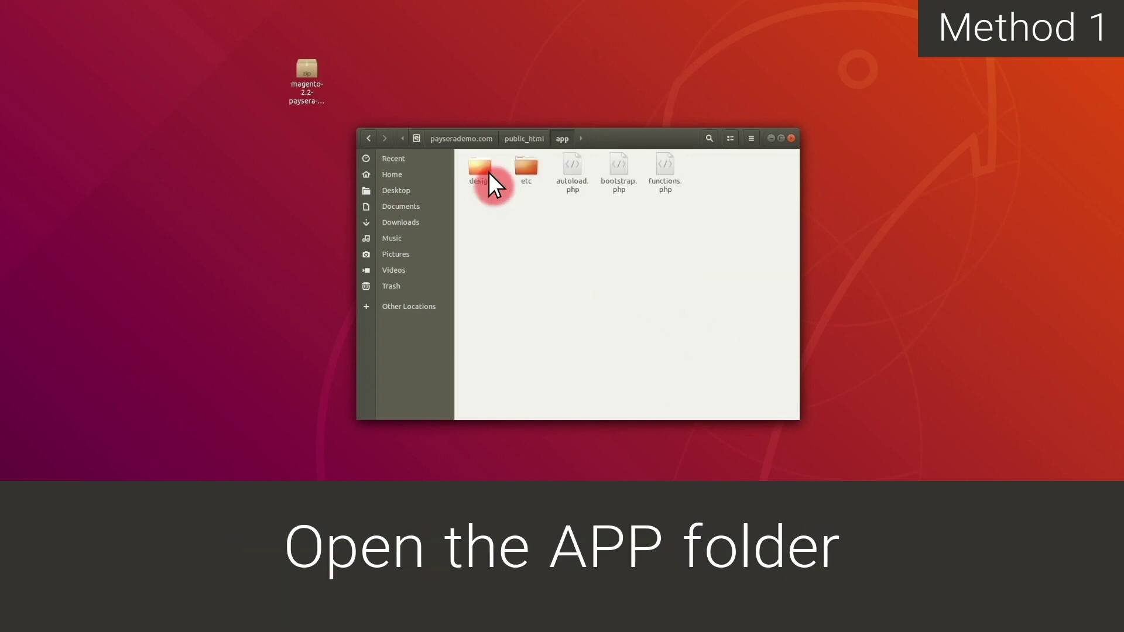
right_click(556, 282)
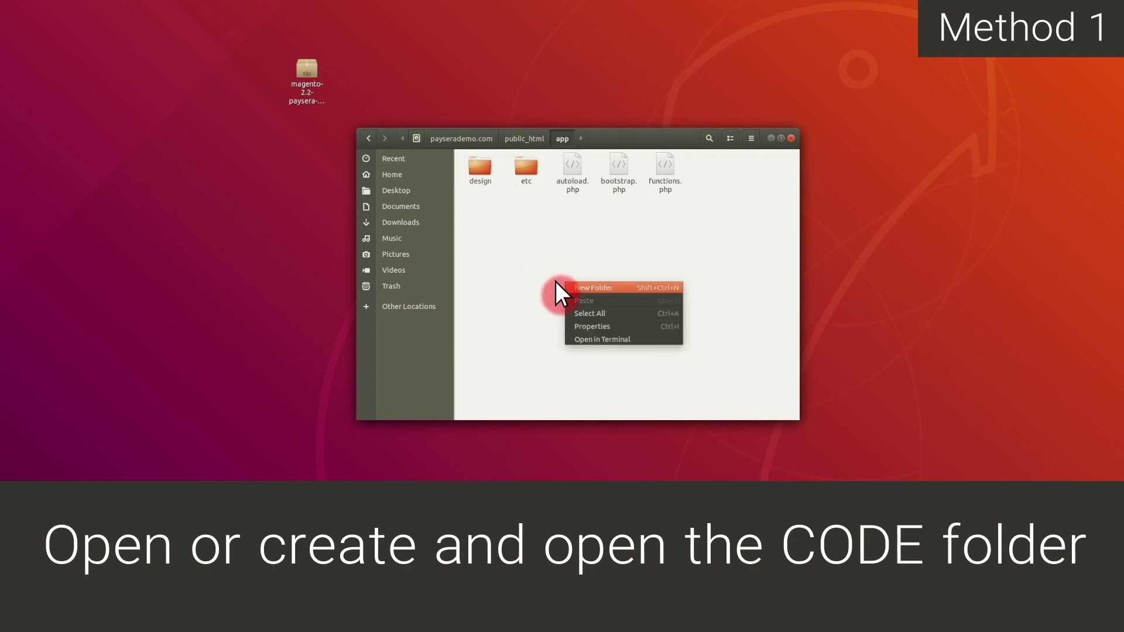
click(555, 281)
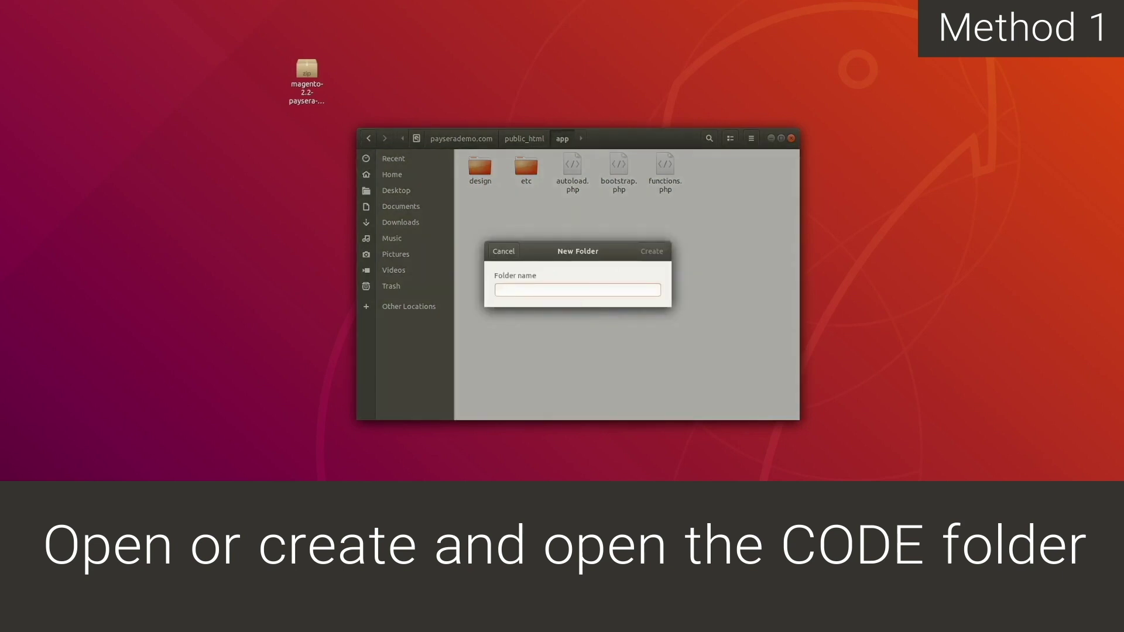
text(code)
click(644, 256)
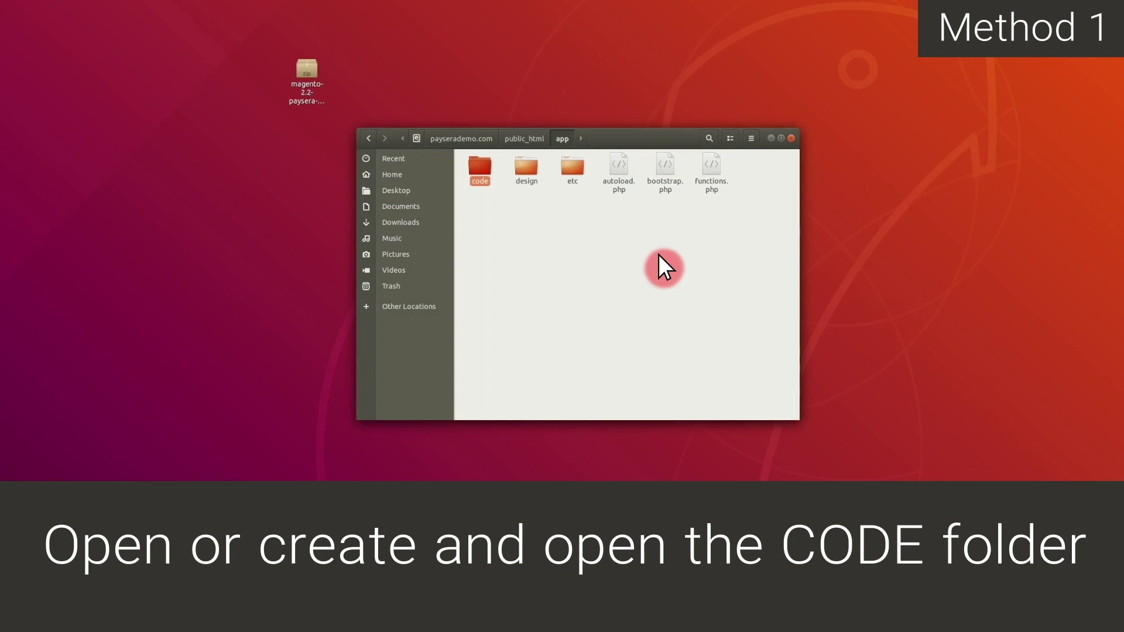
- Create a 'Paysera' folder inside the code folder
double_click(488, 171)
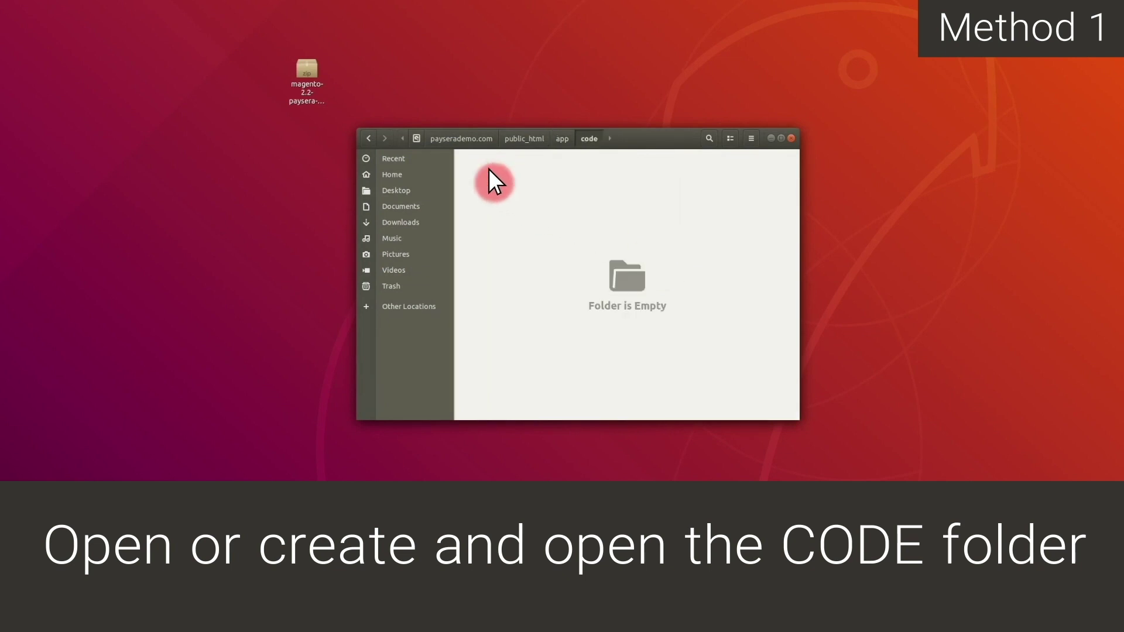
right_click(489, 171)
click(489, 174)
text(Pa)
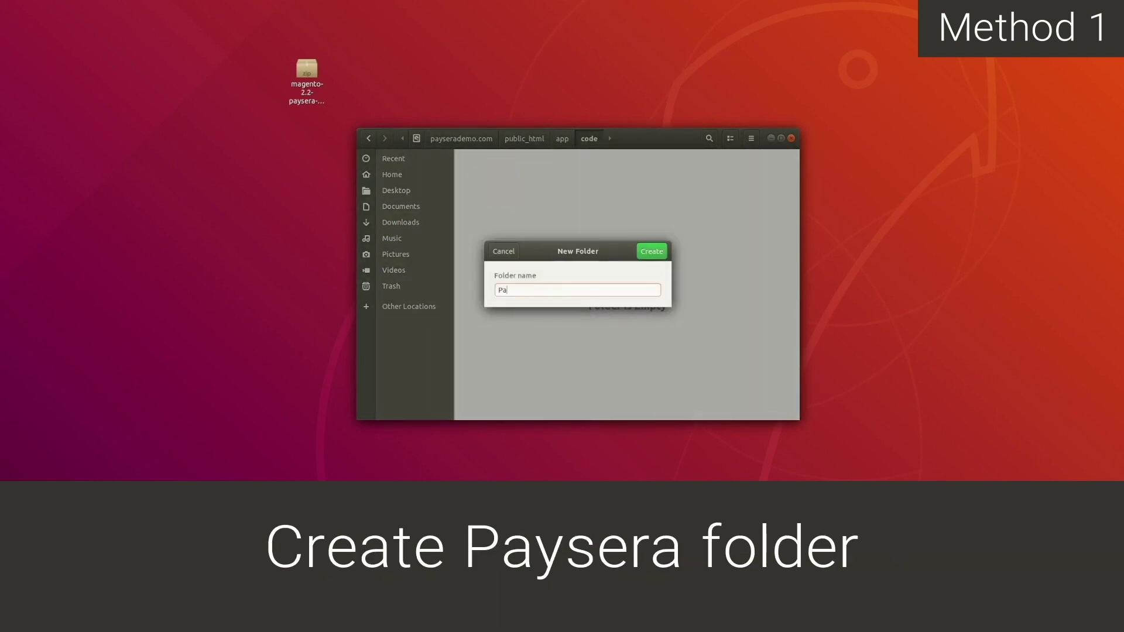
text(ysera)
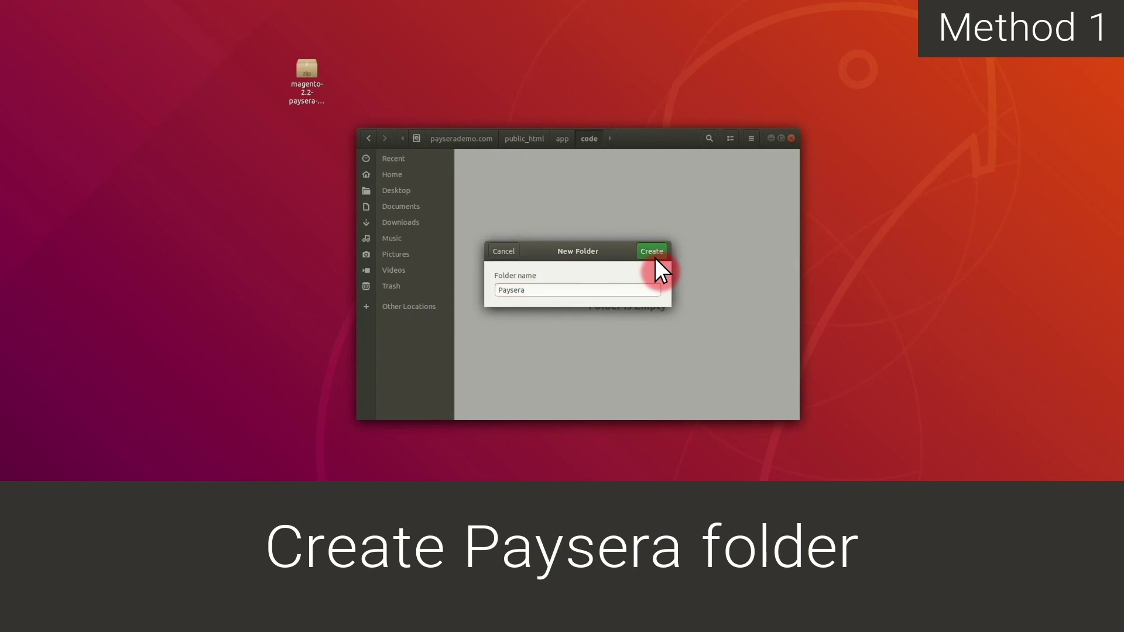
click(653, 257)
- Create a 'Magento2Paysera' folder inside the Paysera folder
double_click(488, 167)
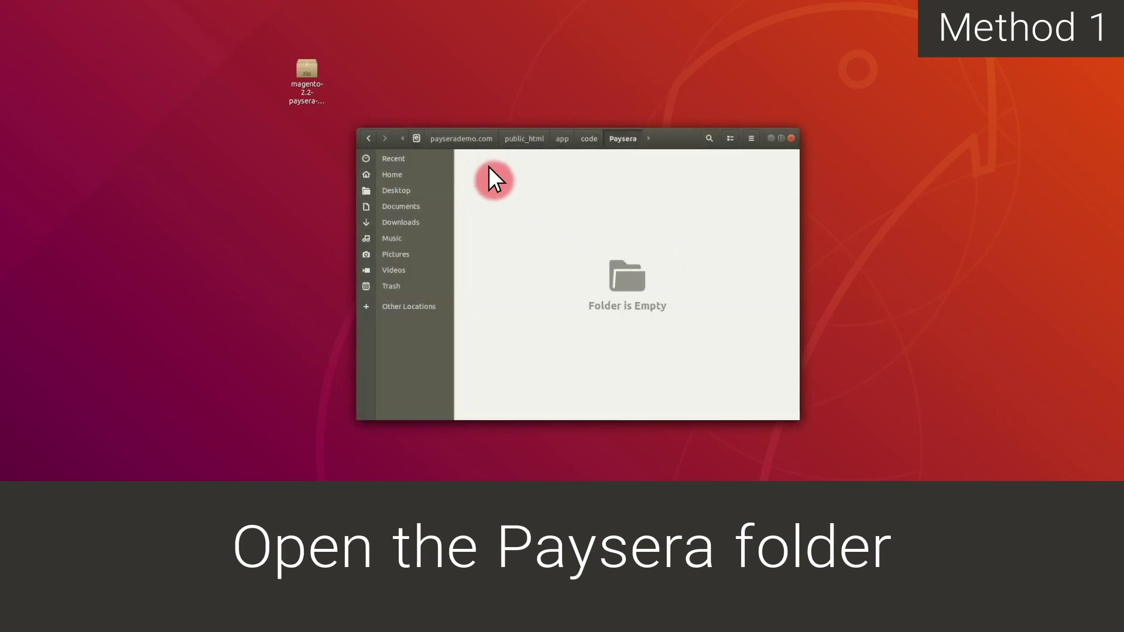
right_click(489, 167)
click(490, 172)
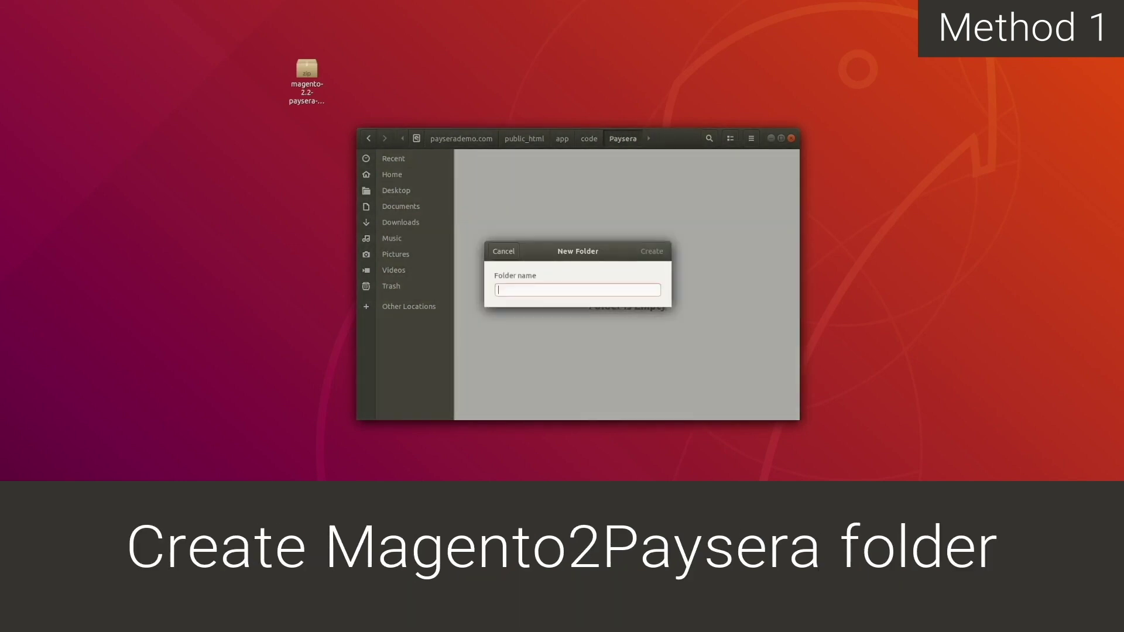
text(Magento)
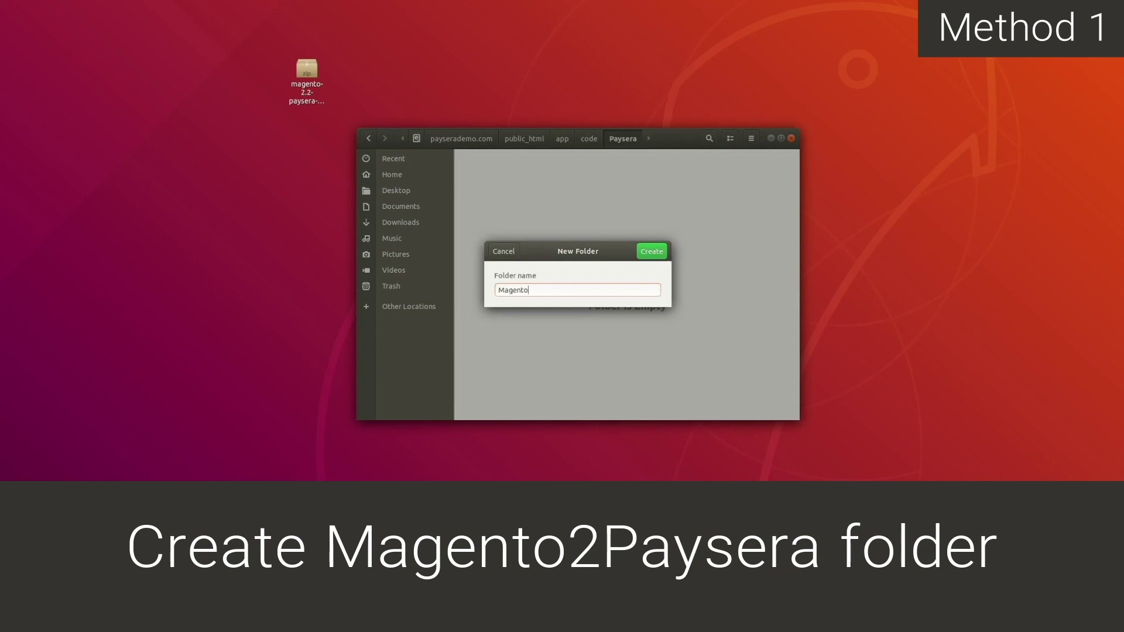
text(2Paysera)
click(663, 247)
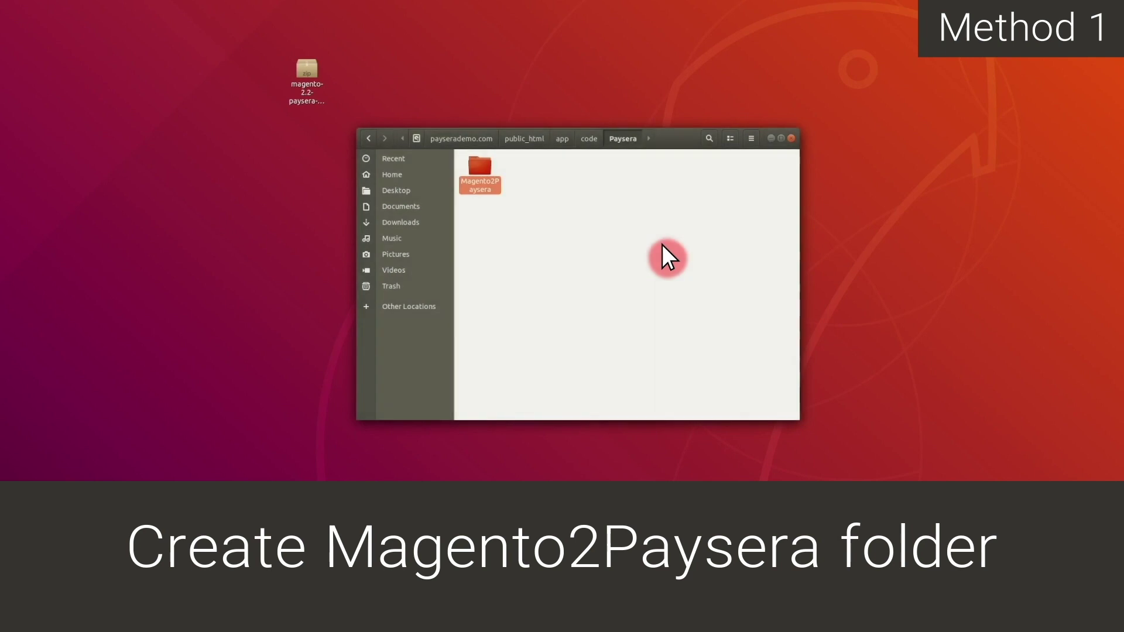
- Copy the desktop plugin zip into Magento2Paysera and extract it there
double_click(479, 182)
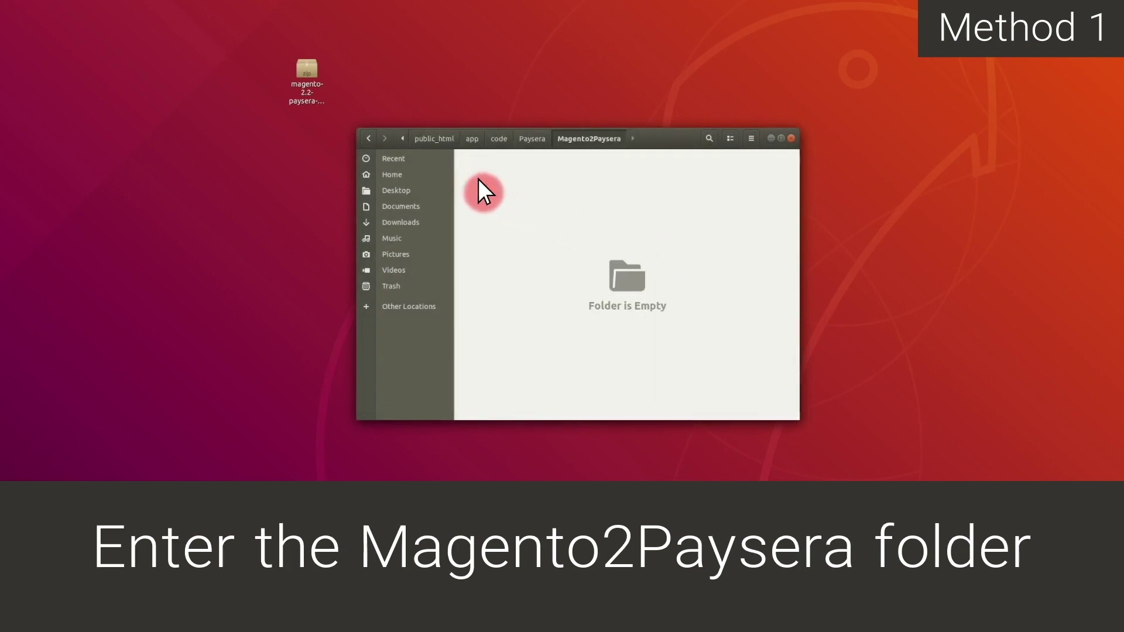
click(305, 88)
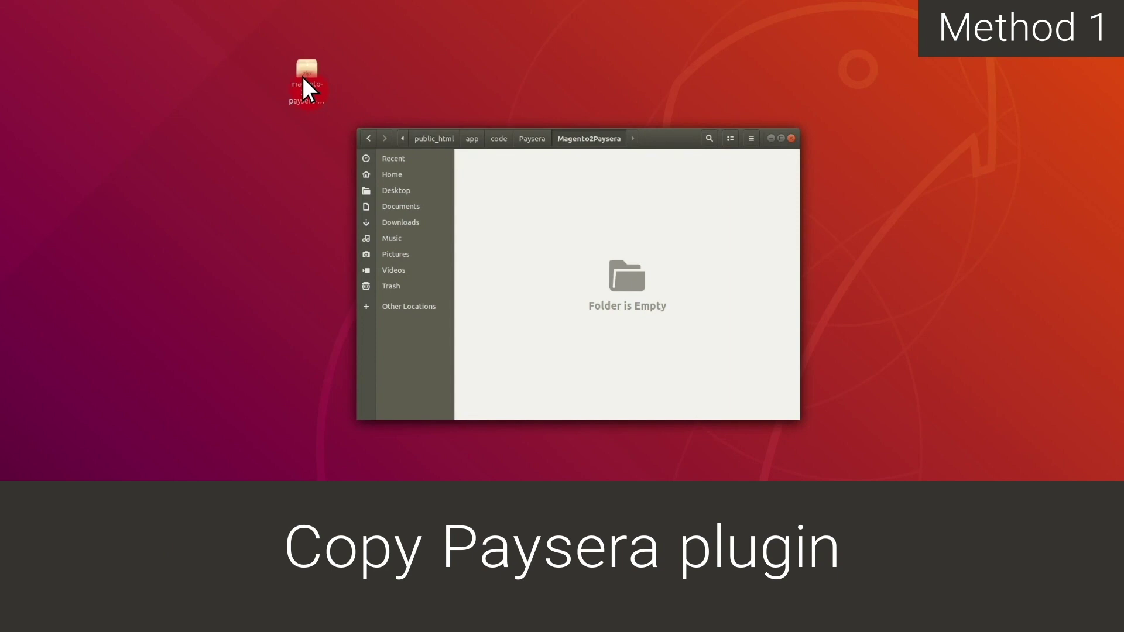
right_click(303, 76)
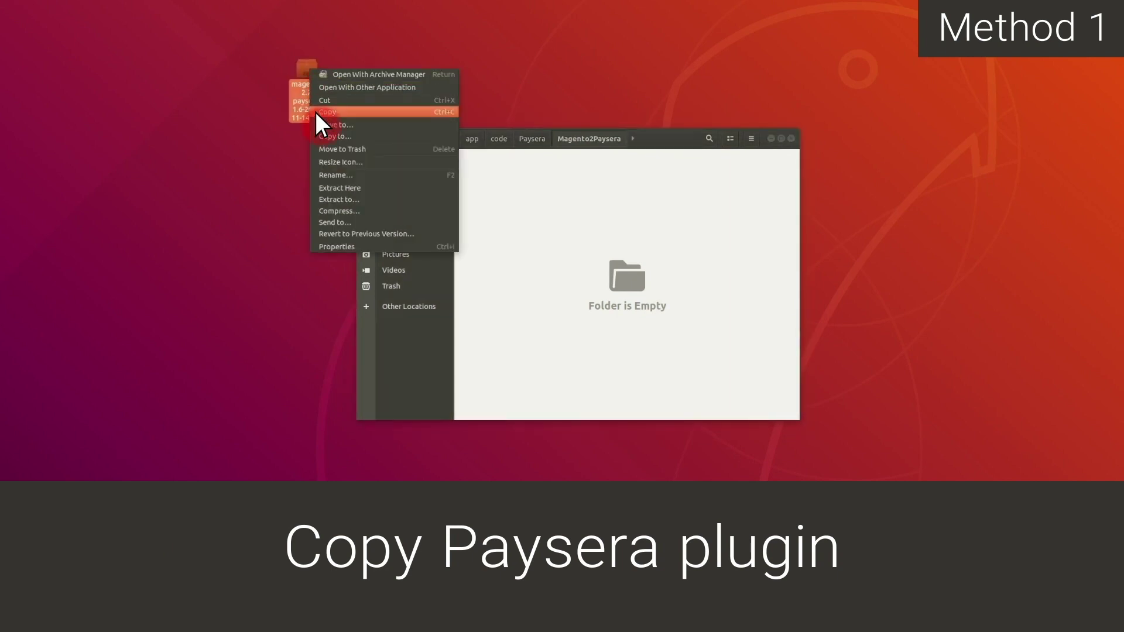
click(314, 112)
right_click(513, 203)
click(518, 208)
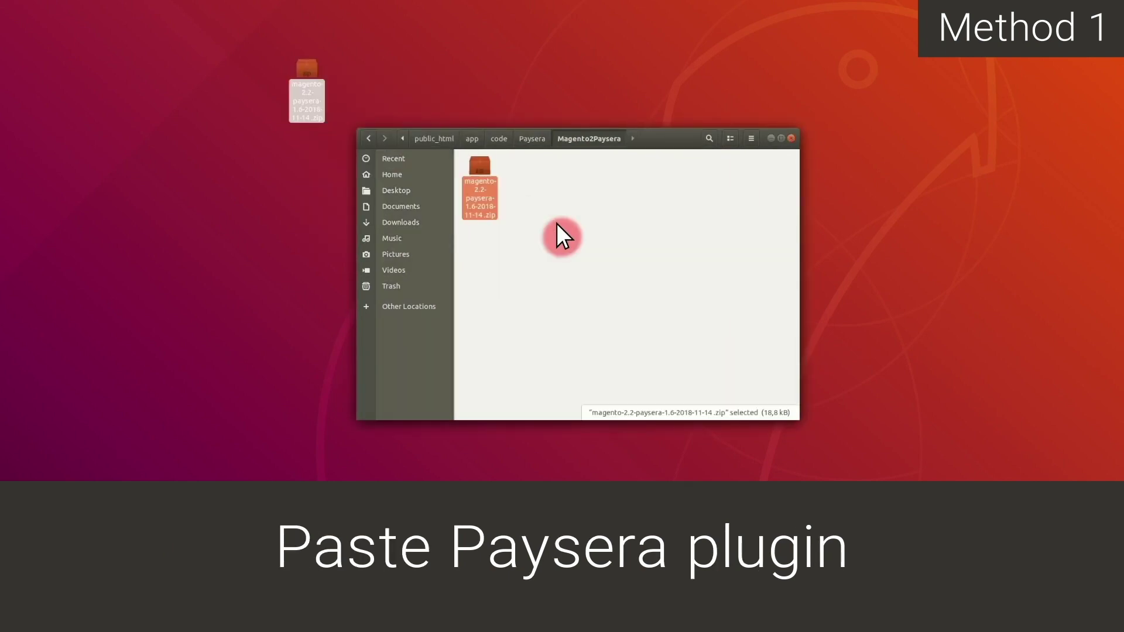
right_click(478, 170)
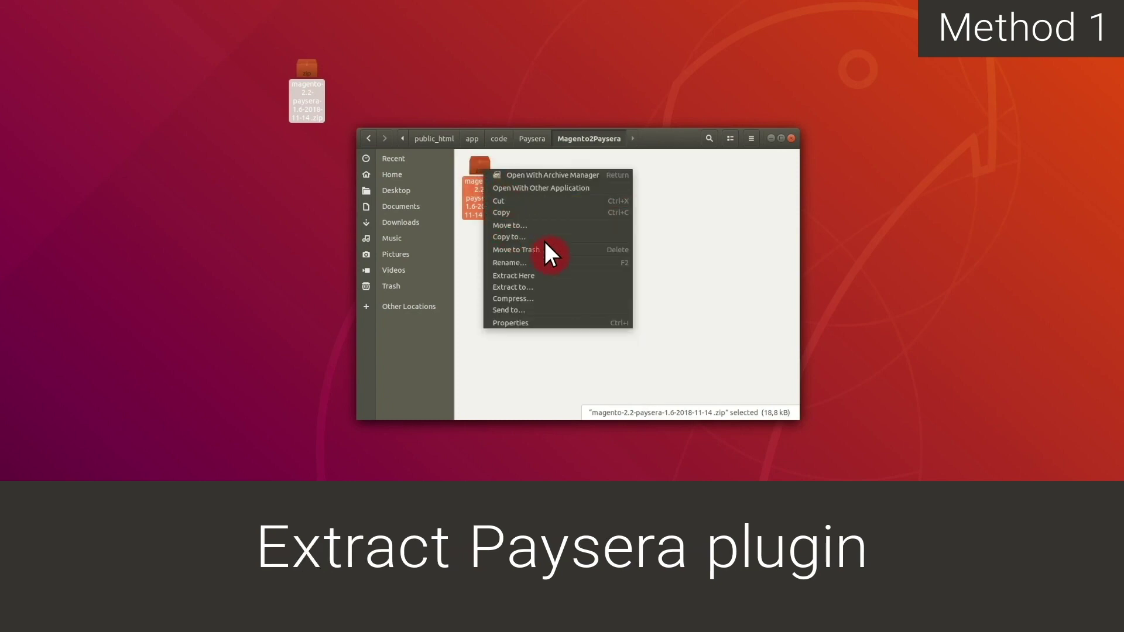
click(546, 276)
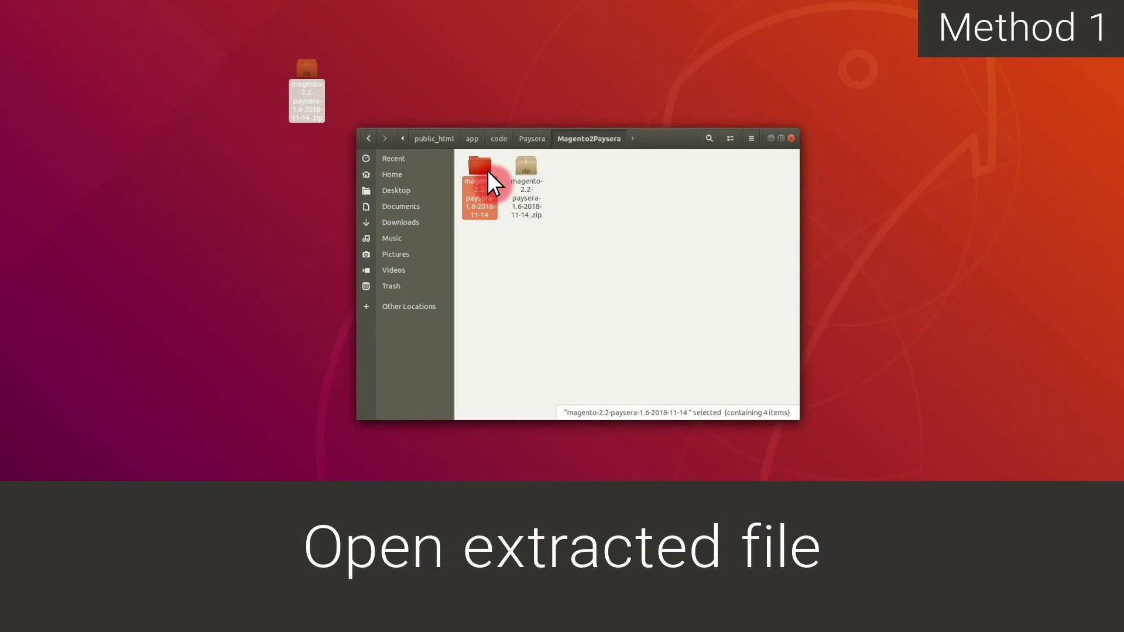
- Copy all files from the extracted plugin folder and paste them into Magento2Paysera
double_click(488, 171)
drag(463, 152, 775, 227)
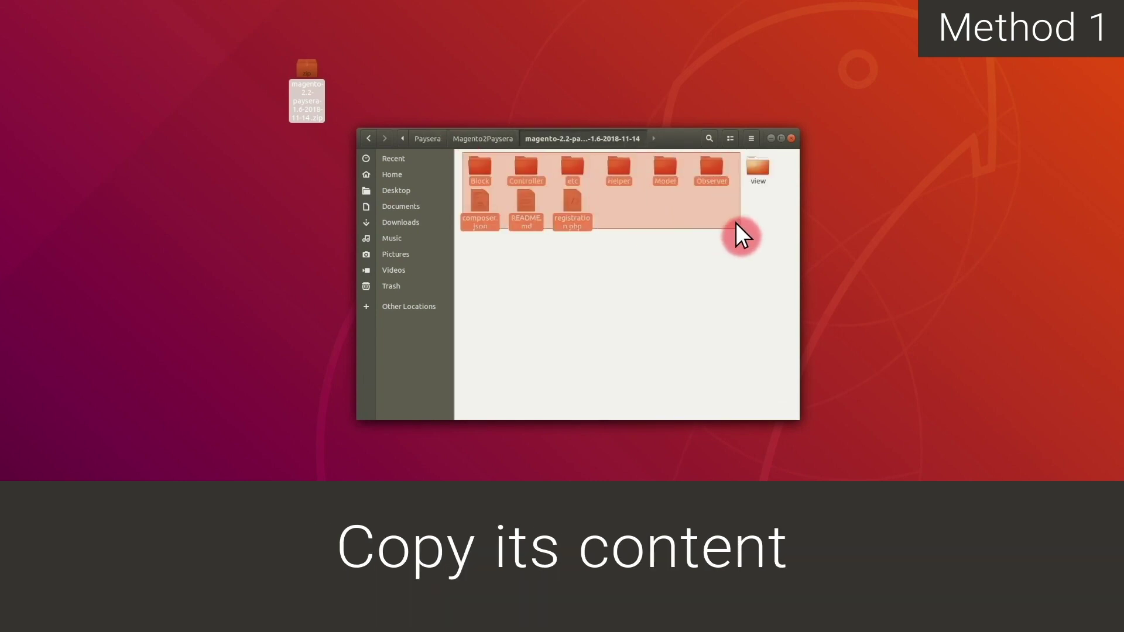
right_click(573, 169)
click(698, 233)
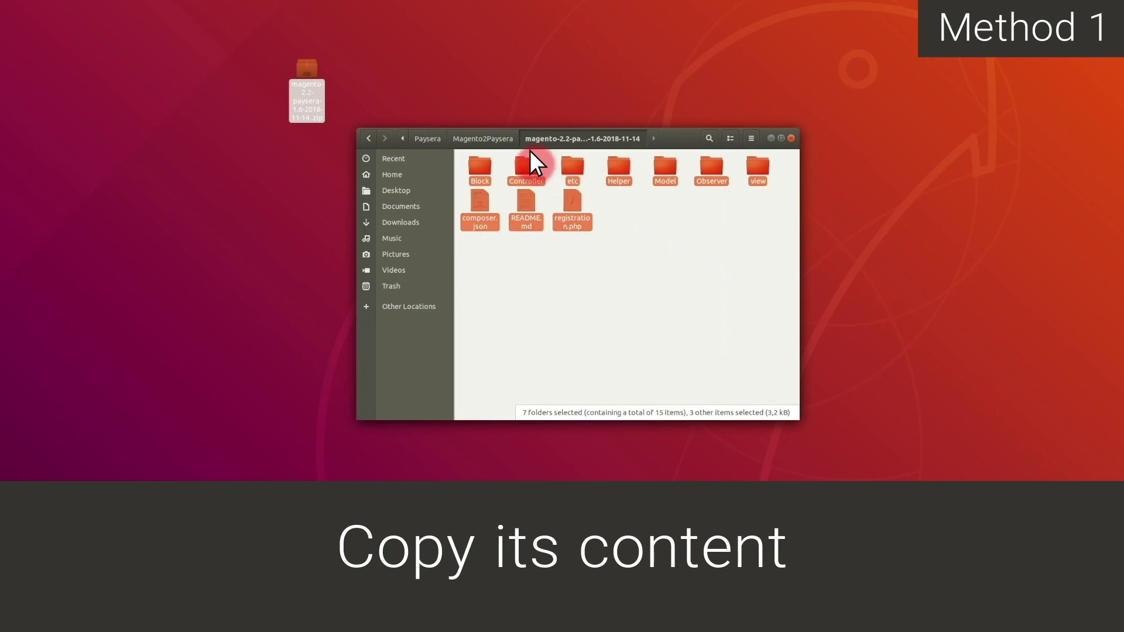
click(510, 140)
right_click(534, 183)
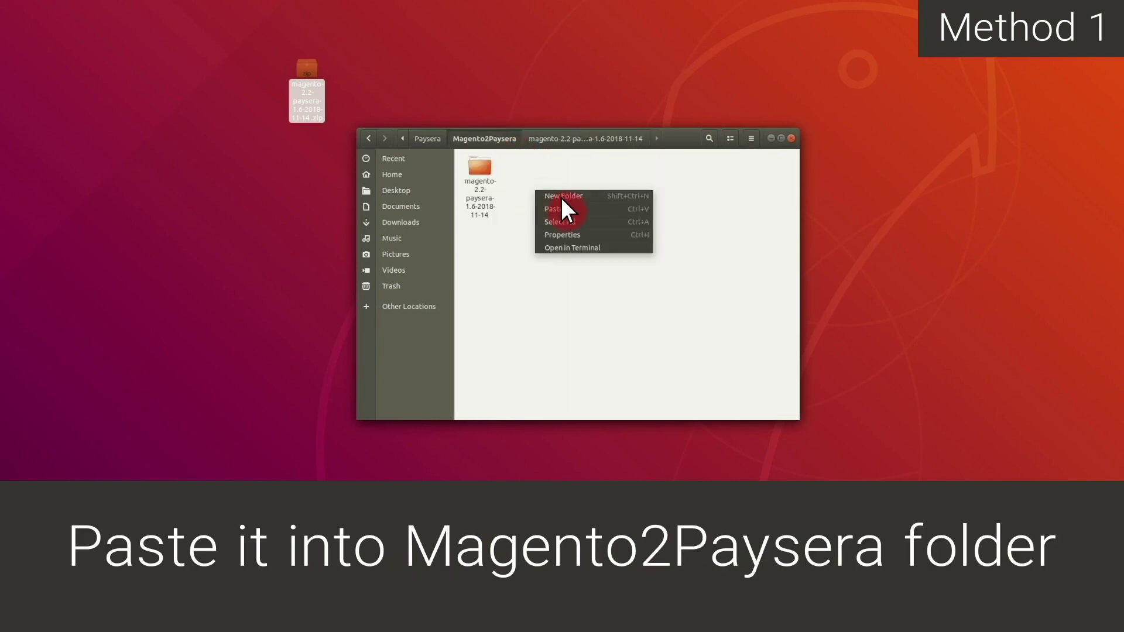
click(581, 209)
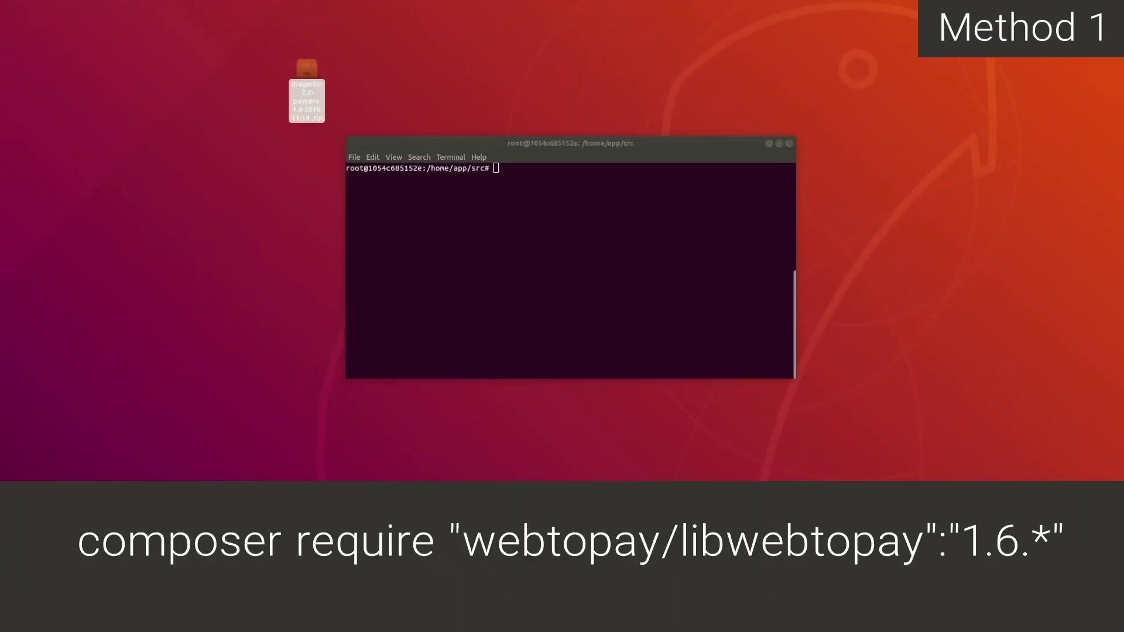
text(compose)
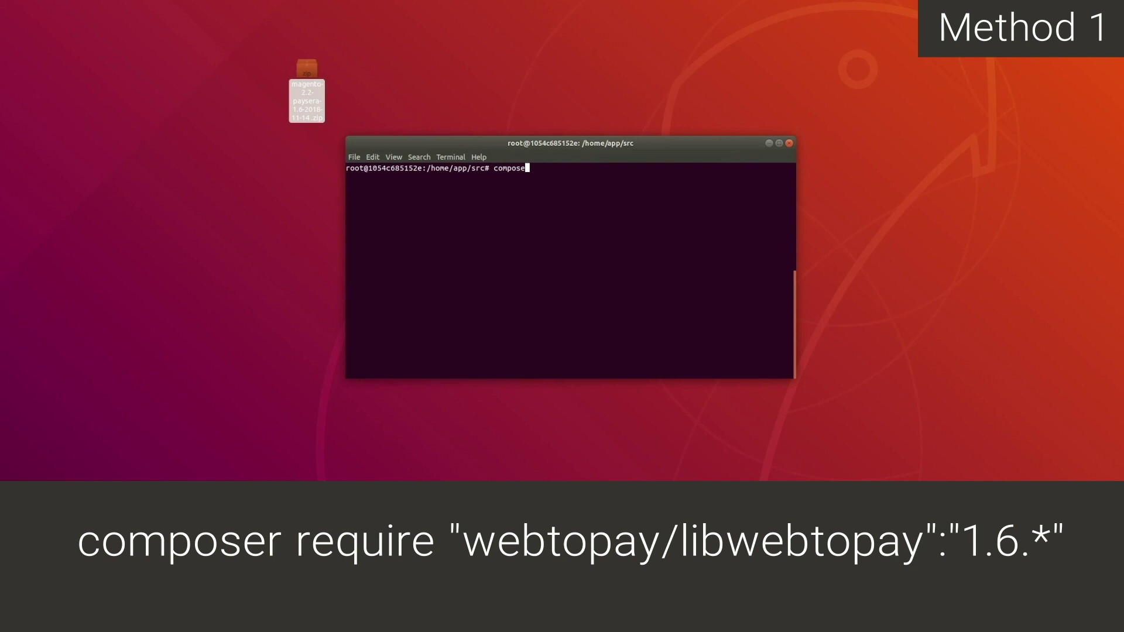
text(r require "webtopay/)
text(libwebtopay":"1.6)
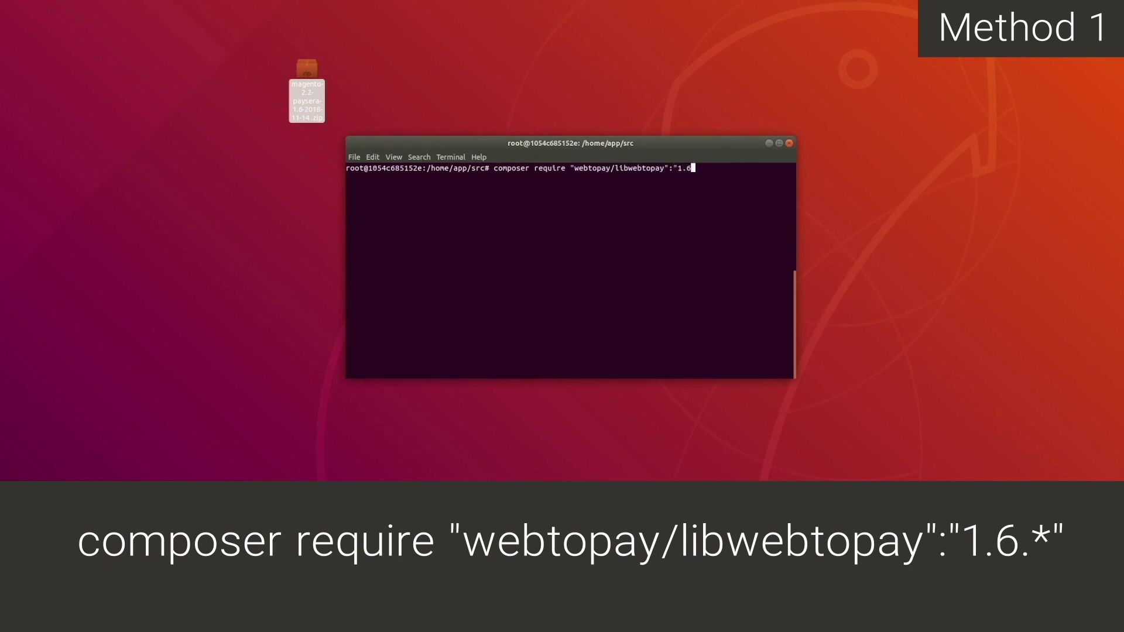
text(.*")
- Run composer require webtopay/libwebtopay 1.6.*, then setup:upgrade and setup:di:compile
key(Return)
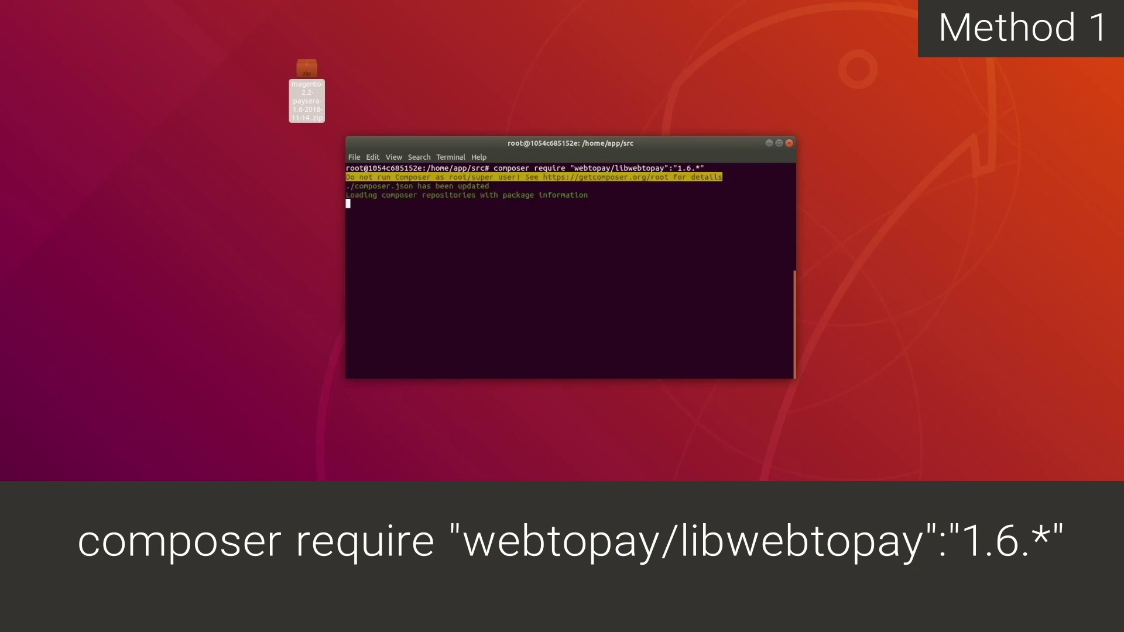
text(php)
text( bin)
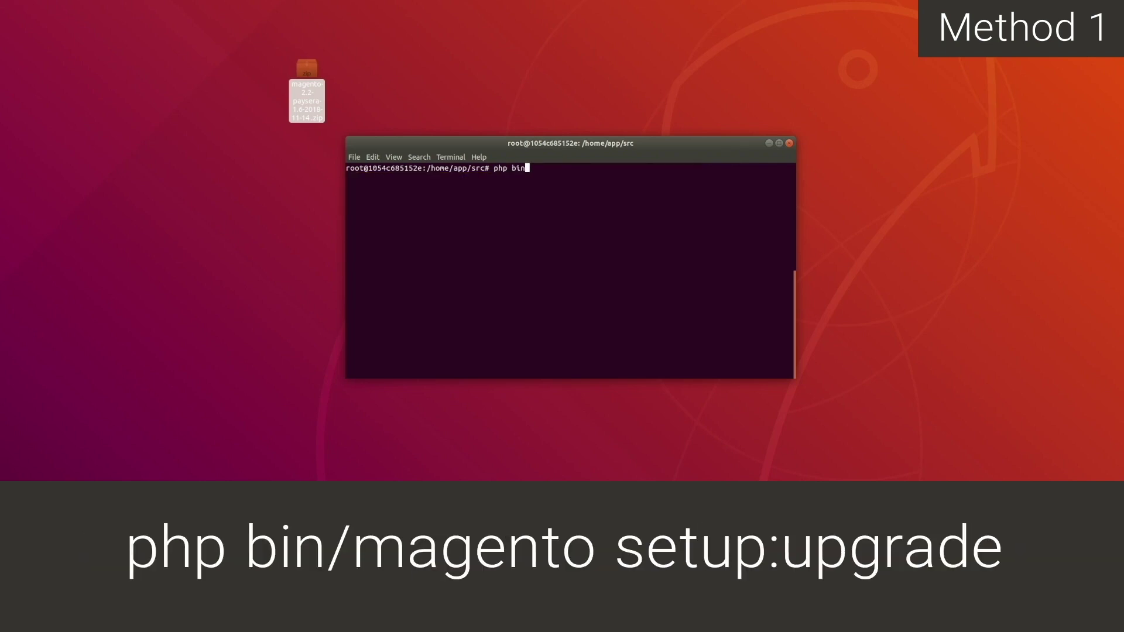
text(/magento)
text(setup:upgrade)
key(Return)
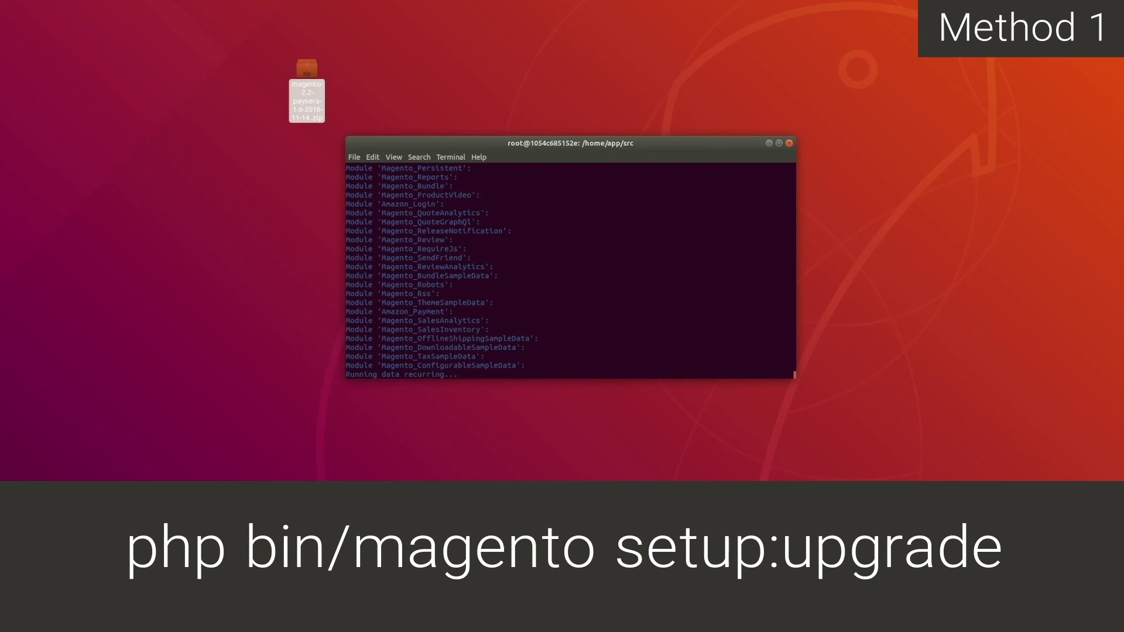
text(ph)
text(p )
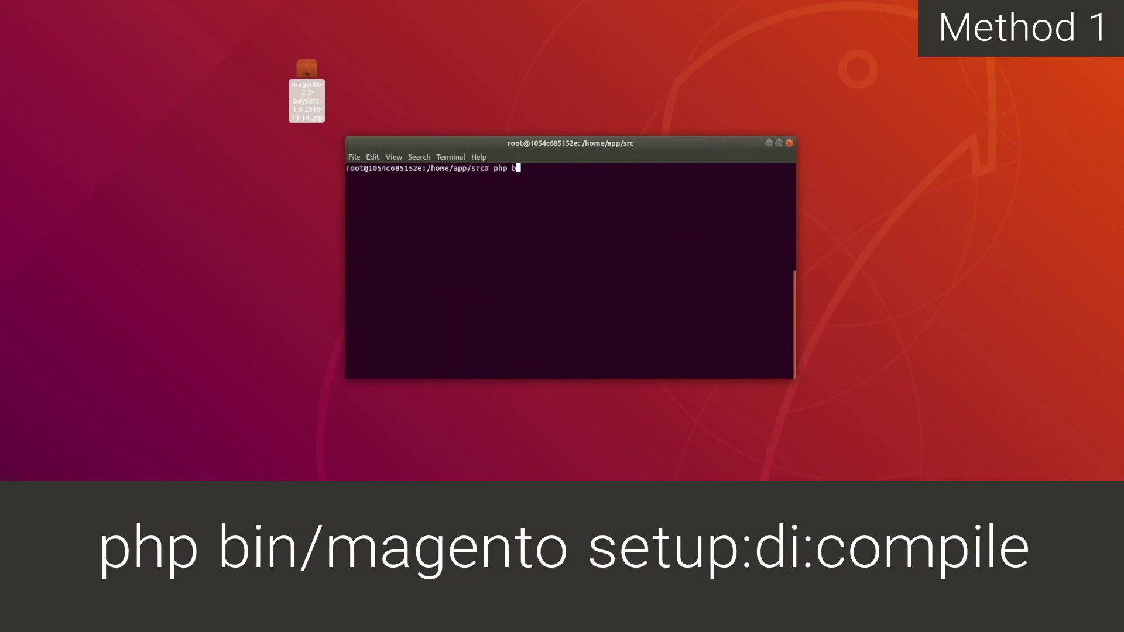
text(bin/magento)
text( setup:di)
text(:compile)
key(Return)
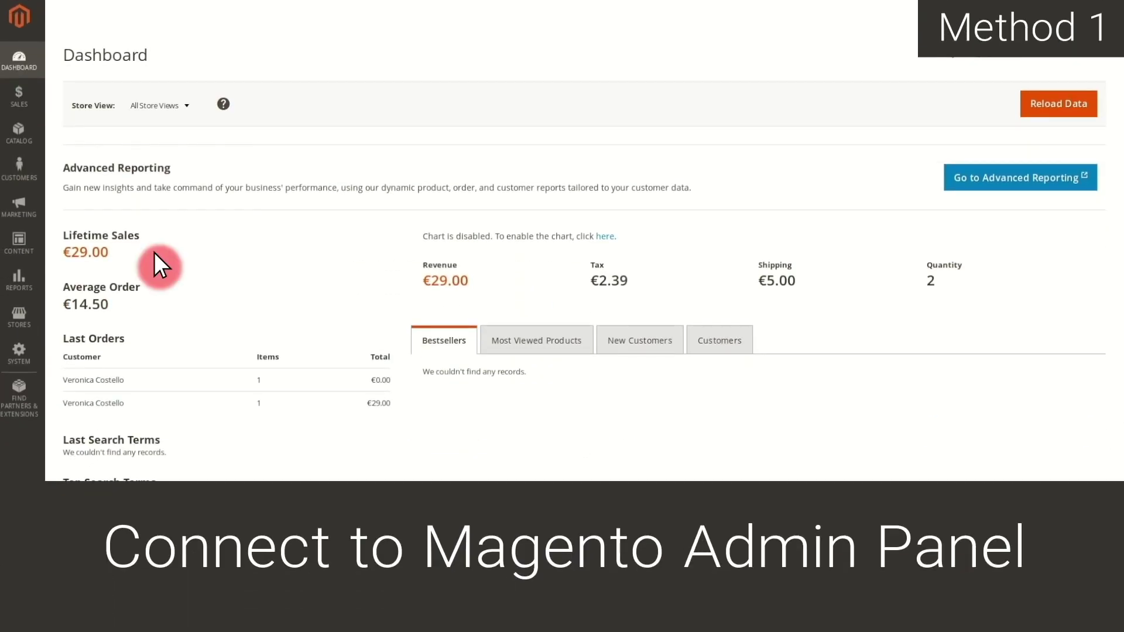
- Go to Stores > Configuration > Sales > Payment Methods to find Paysera
click(37, 326)
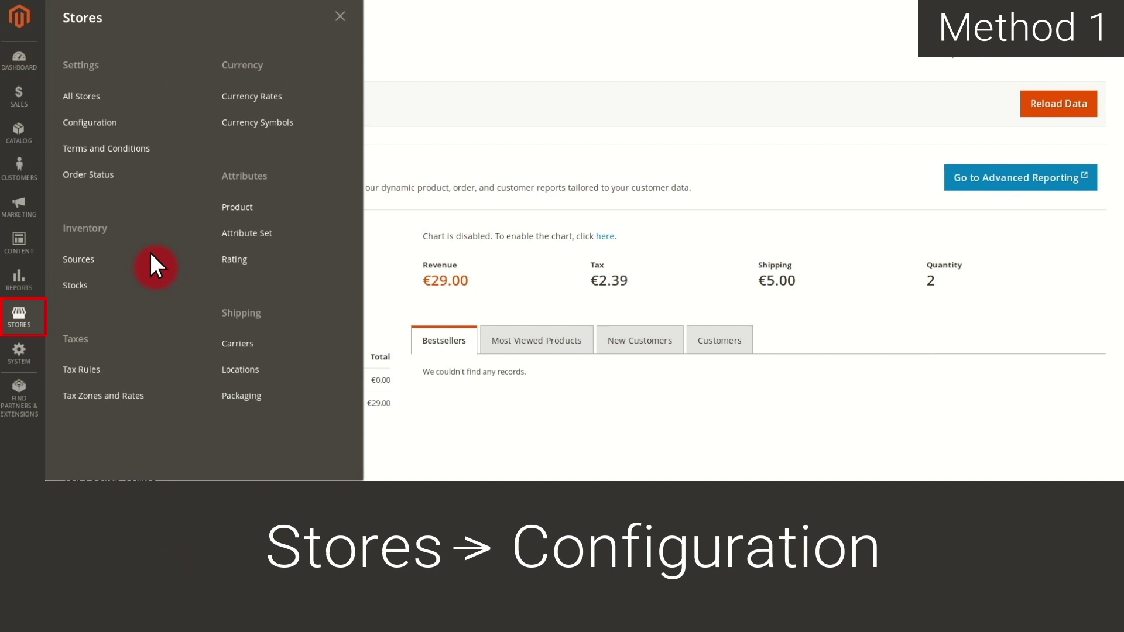
click(171, 121)
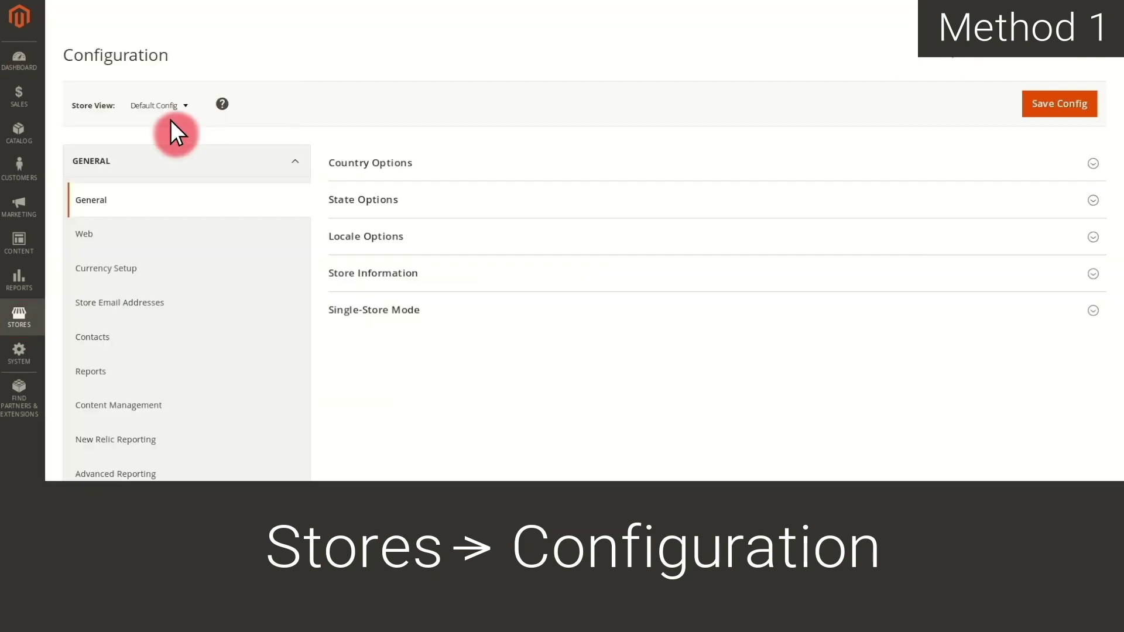
scroll(170, 123, down, 2)
scroll(206, 352, down, 1)
scroll(207, 355, down, 3)
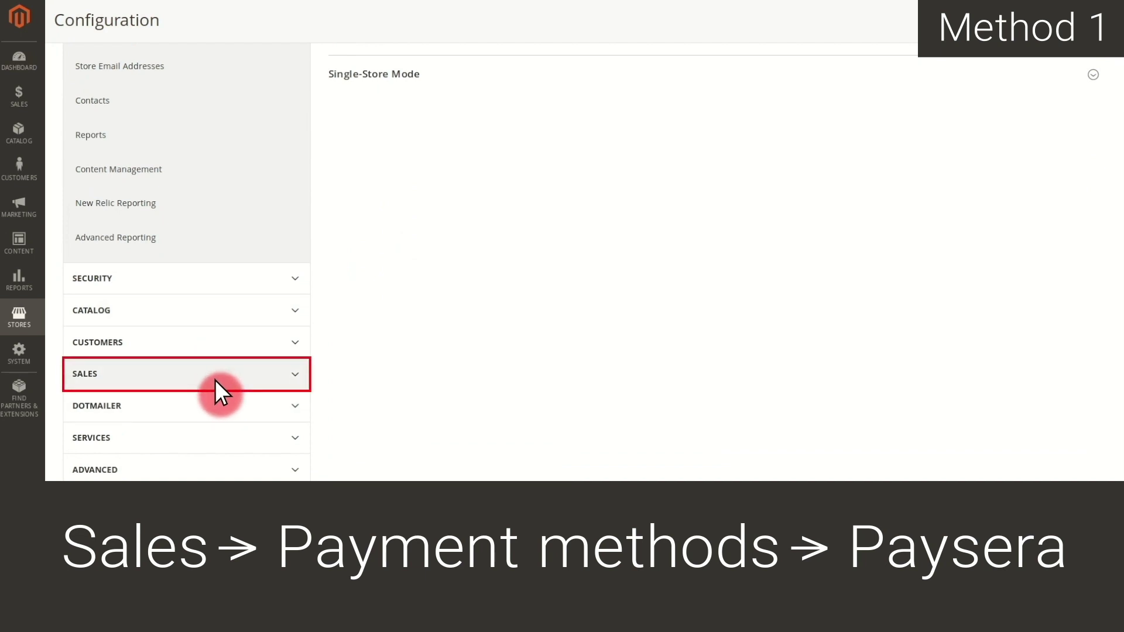
click(215, 380)
scroll(215, 381, down, 3)
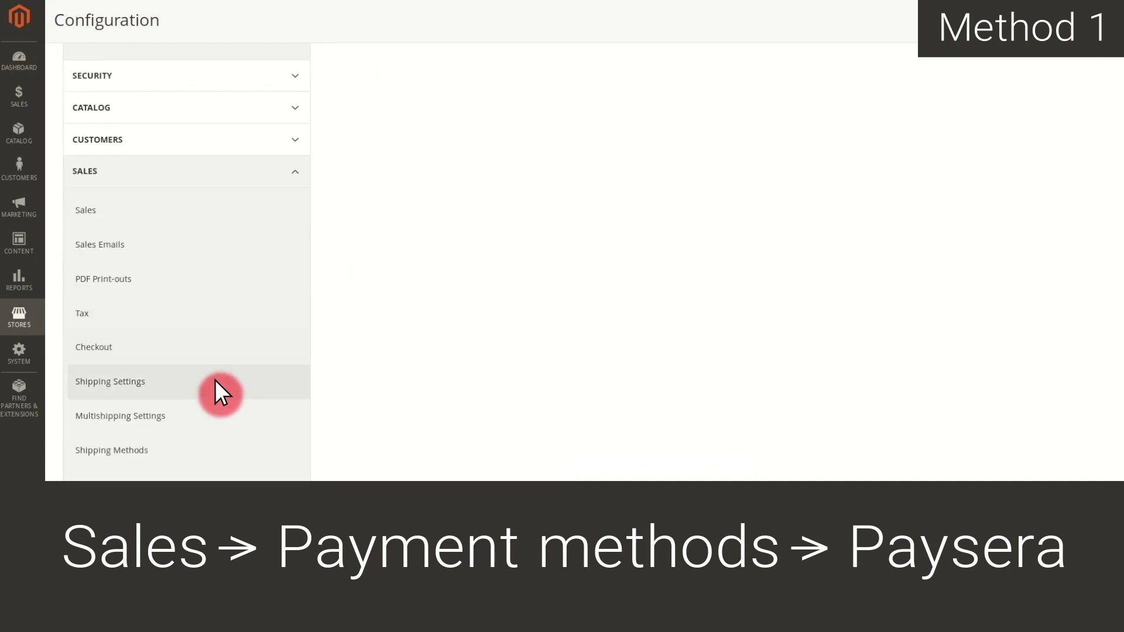
scroll(233, 369, down, 2)
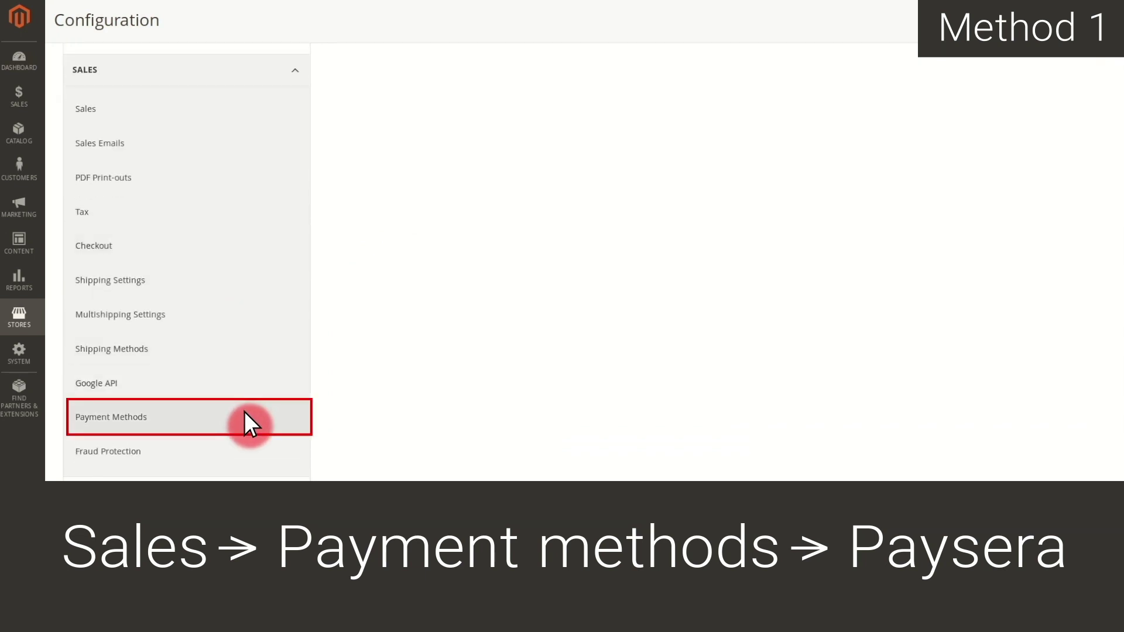
click(246, 412)
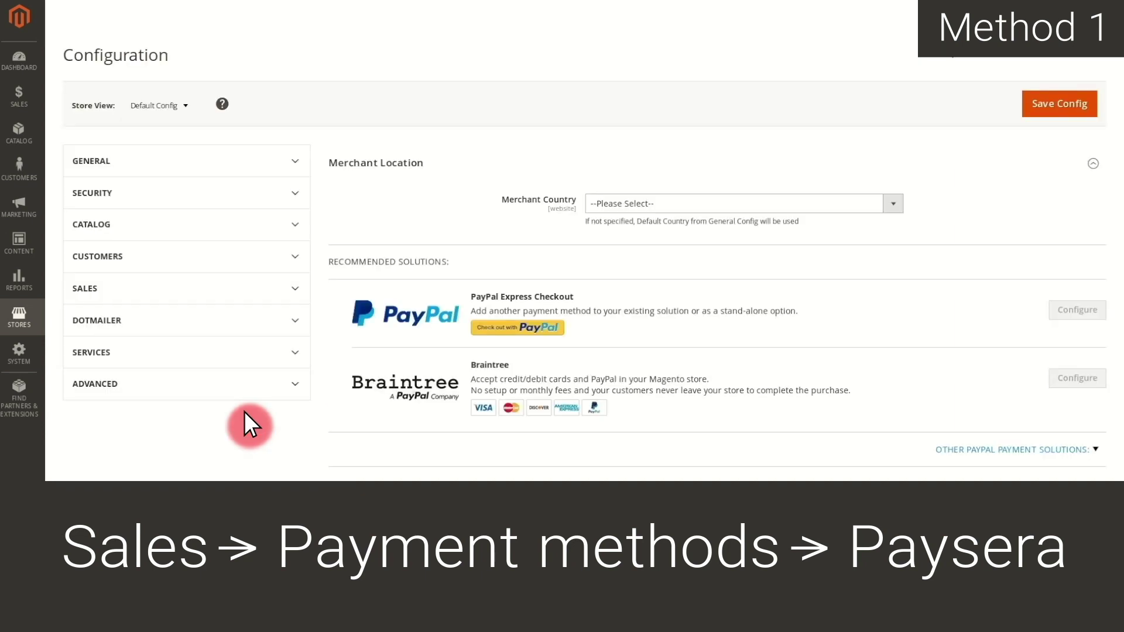
scroll(352, 400, down, 3)
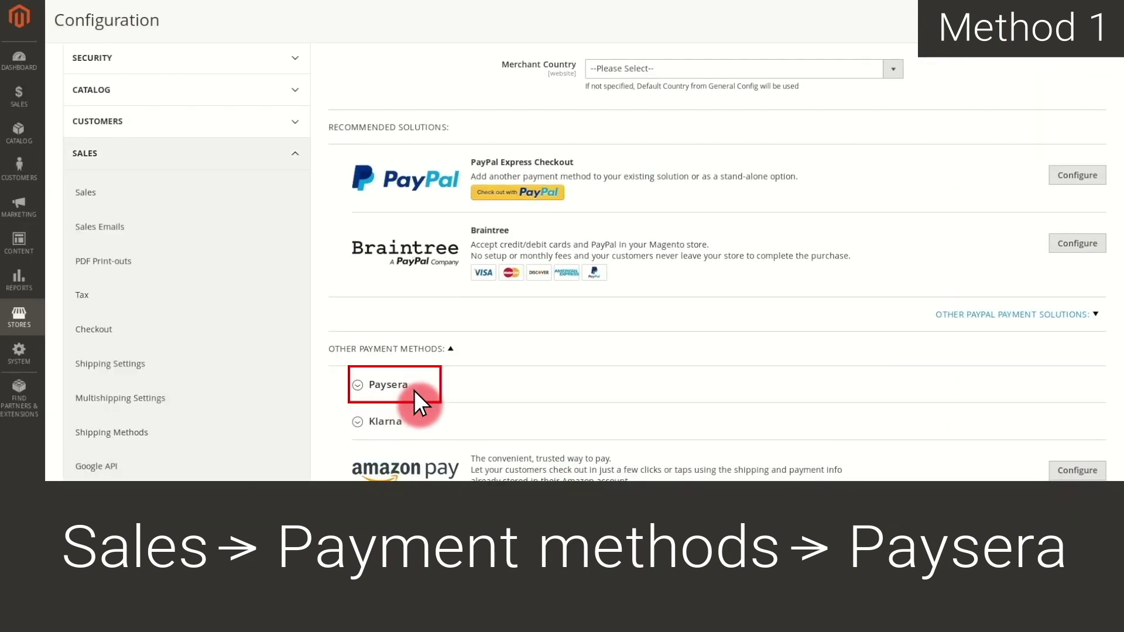
- Expand the Paysera section and enter the project ID and signature password
click(413, 391)
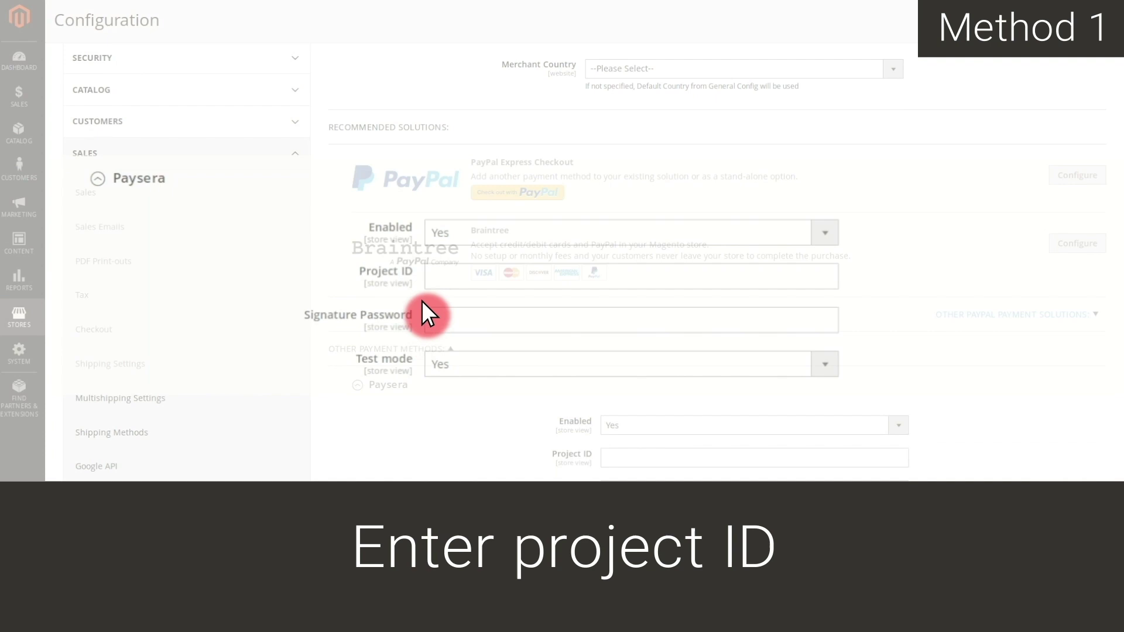
text(Project ID)
click(423, 326)
text(Passwo)
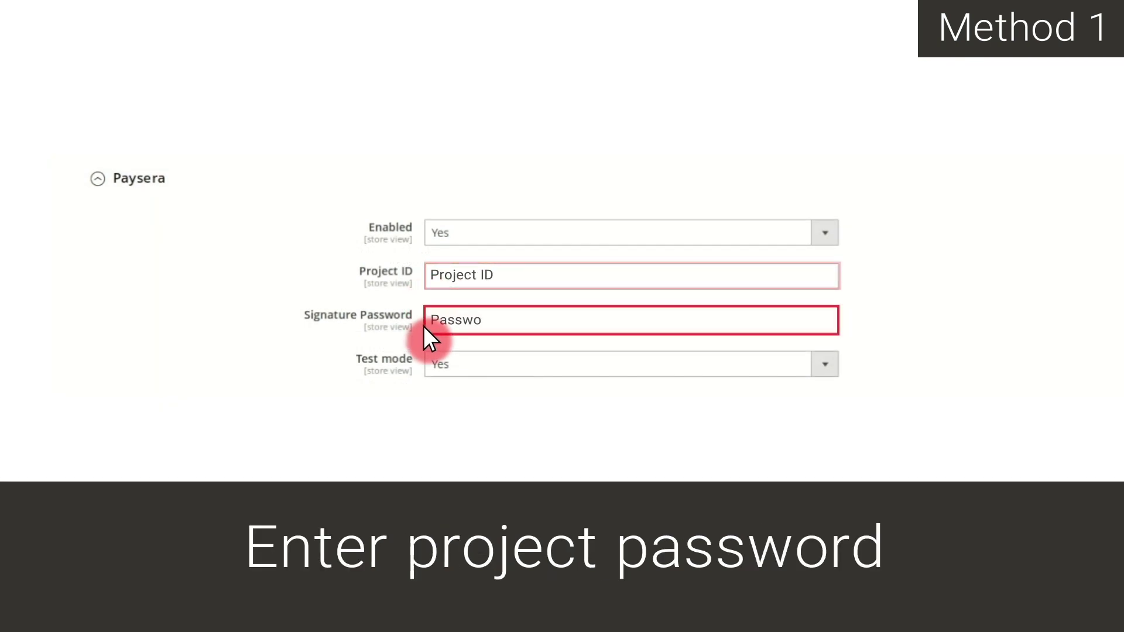
text(rd)
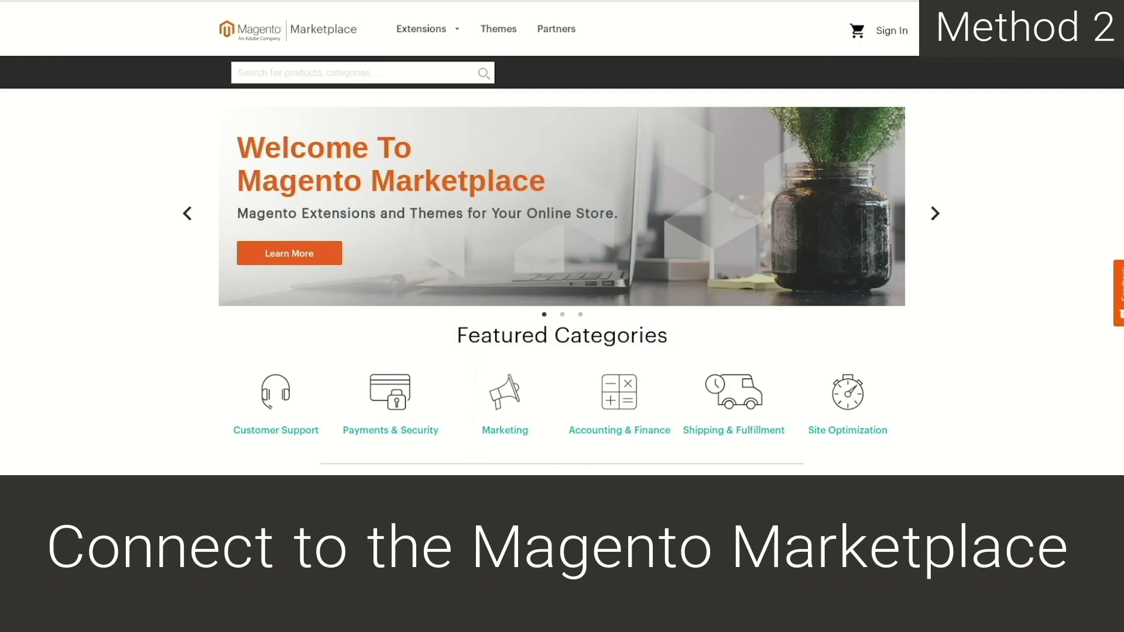
- Order the Paysera Payment Gateway for store version 2.2 Community Edition
click(256, 75)
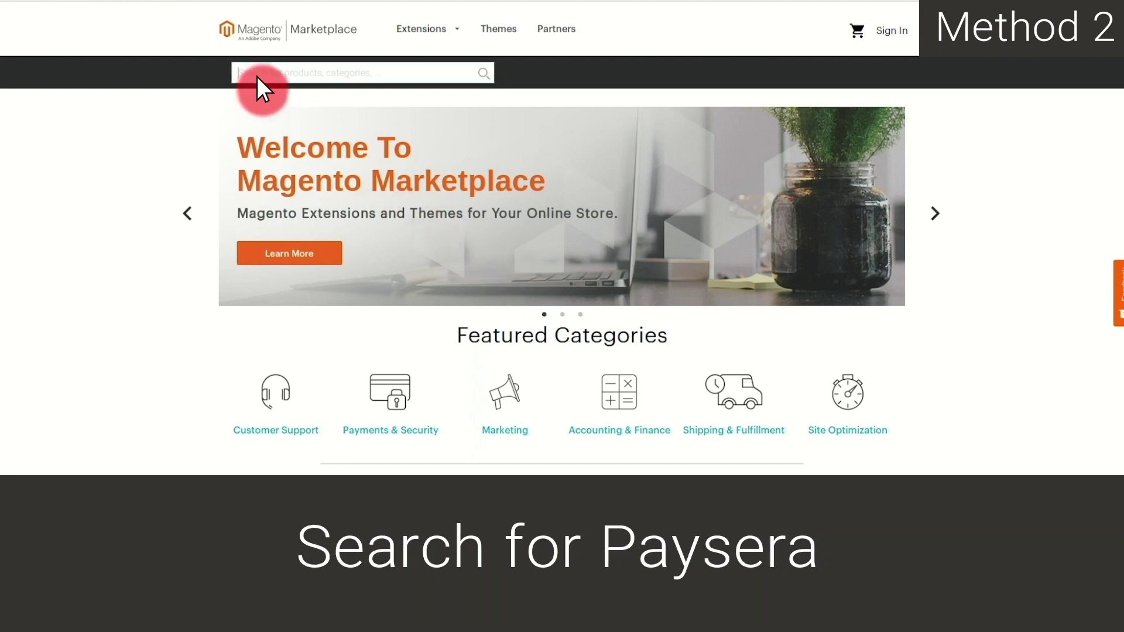
text(Payse)
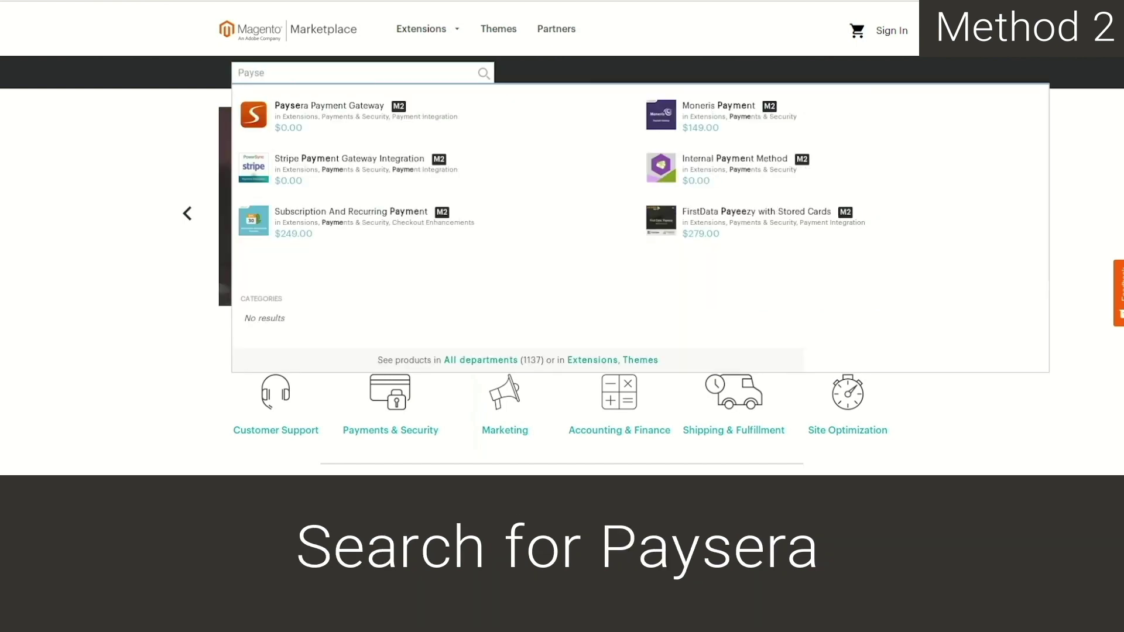
click(519, 123)
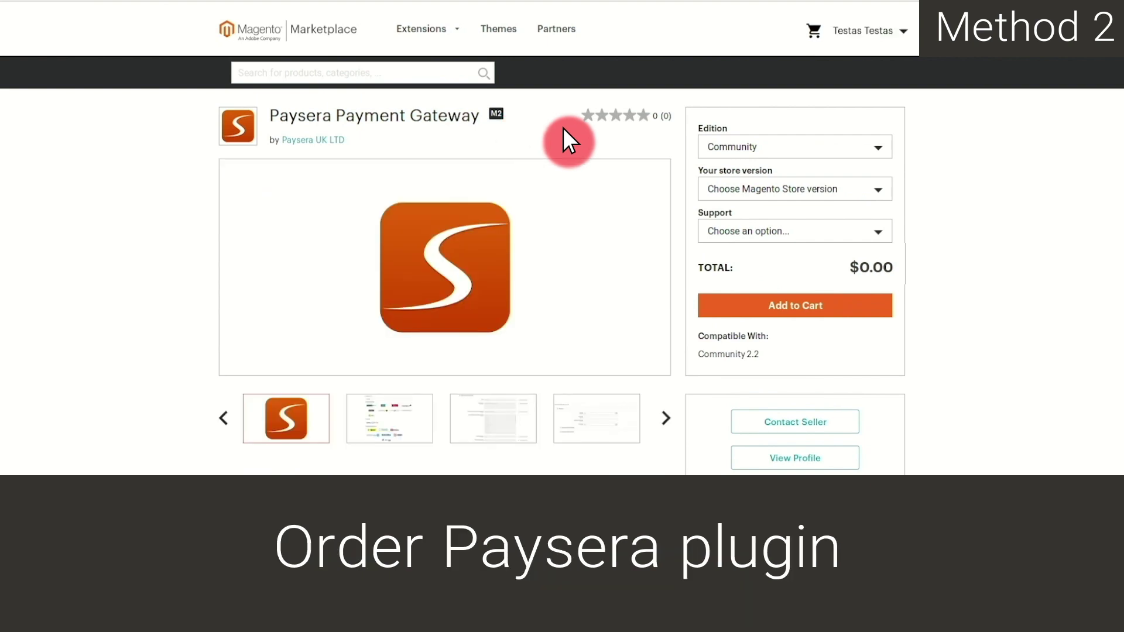
click(877, 189)
click(871, 220)
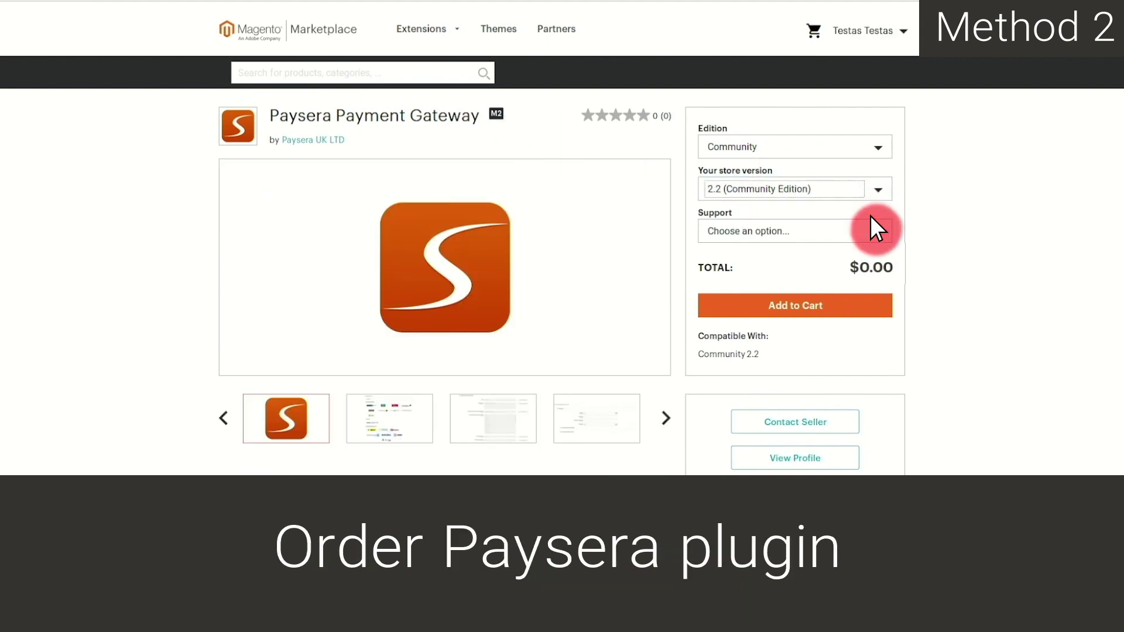
click(863, 306)
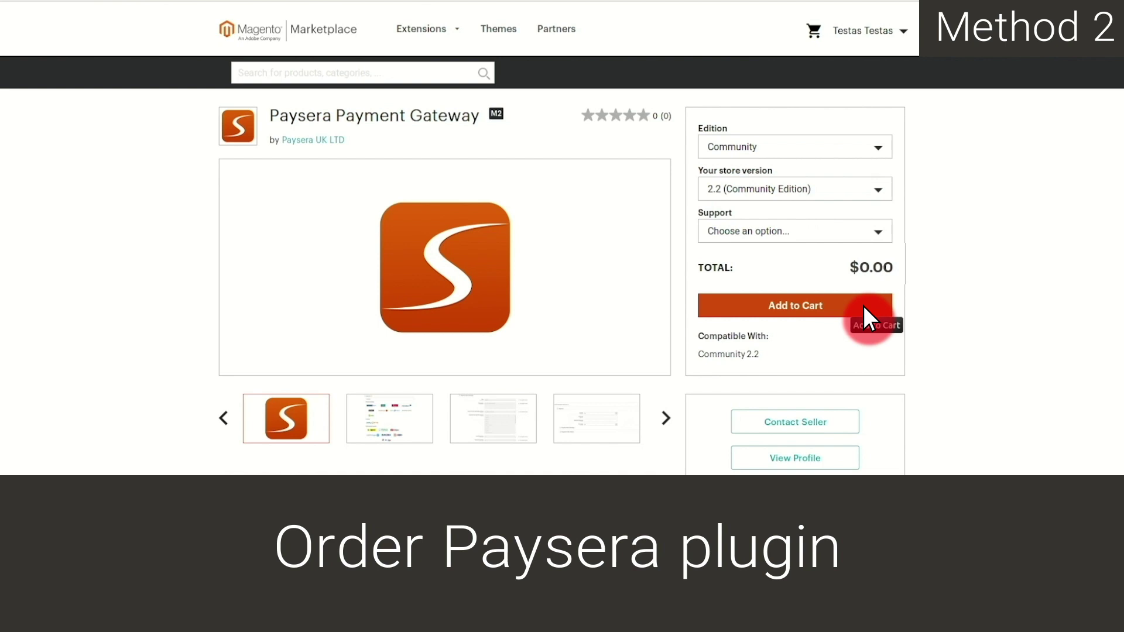
click(814, 38)
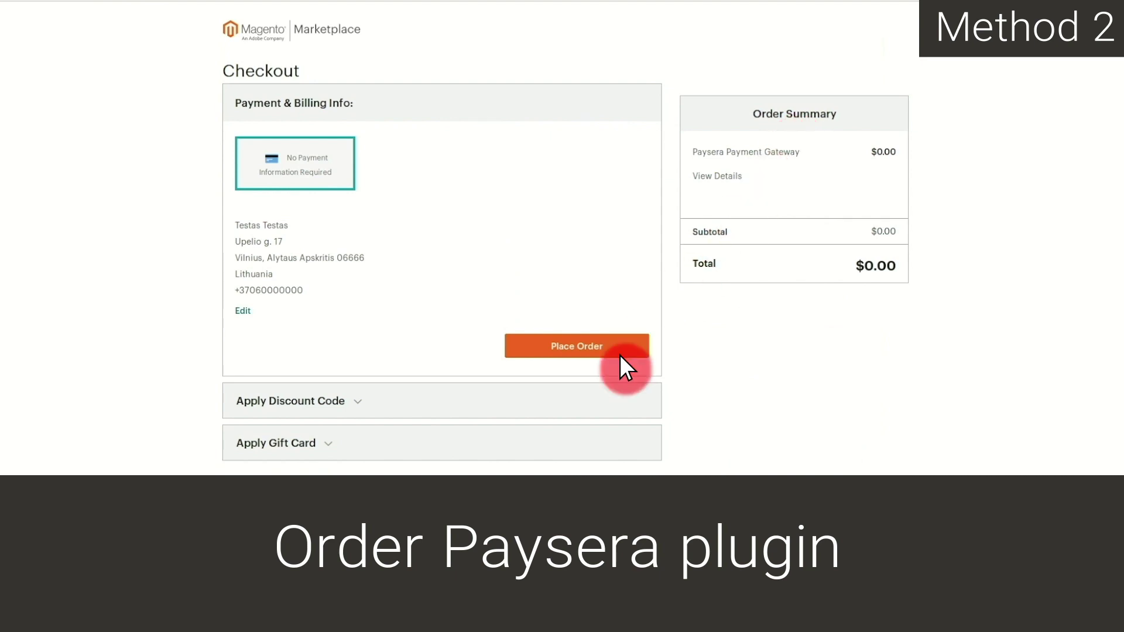
click(620, 355)
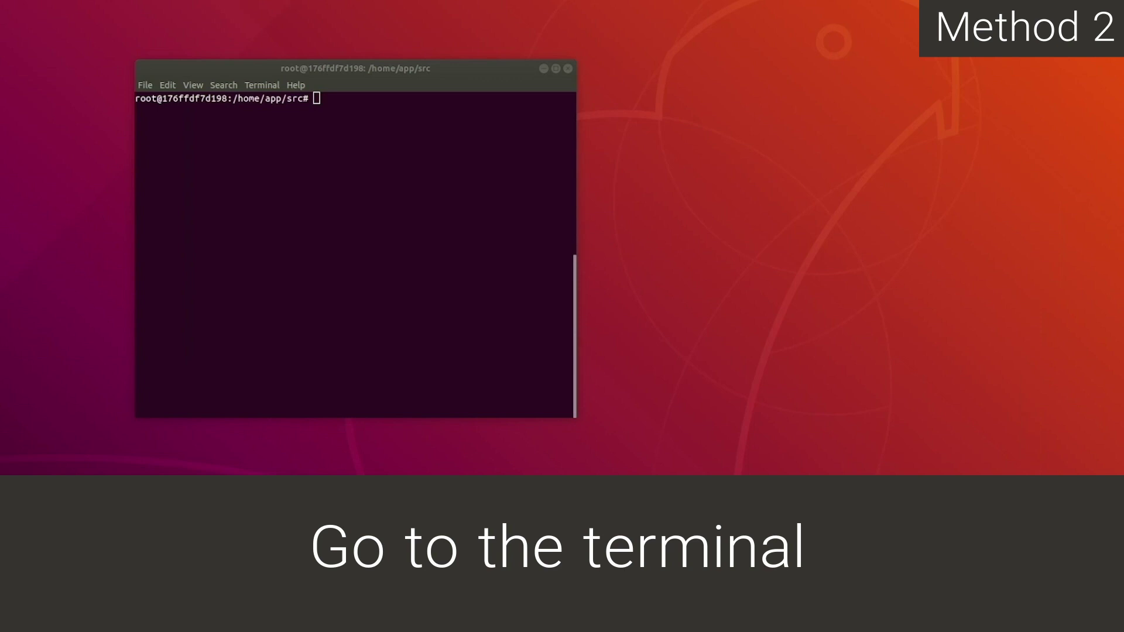
text(composer require "payserau)
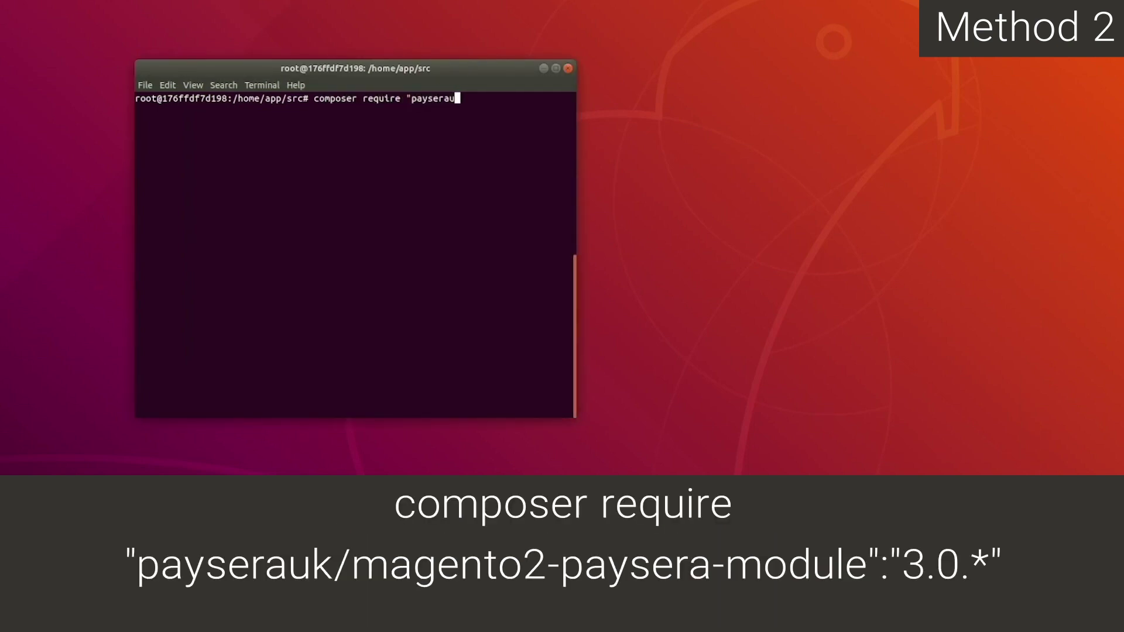
text(k/magento2-paysera-)
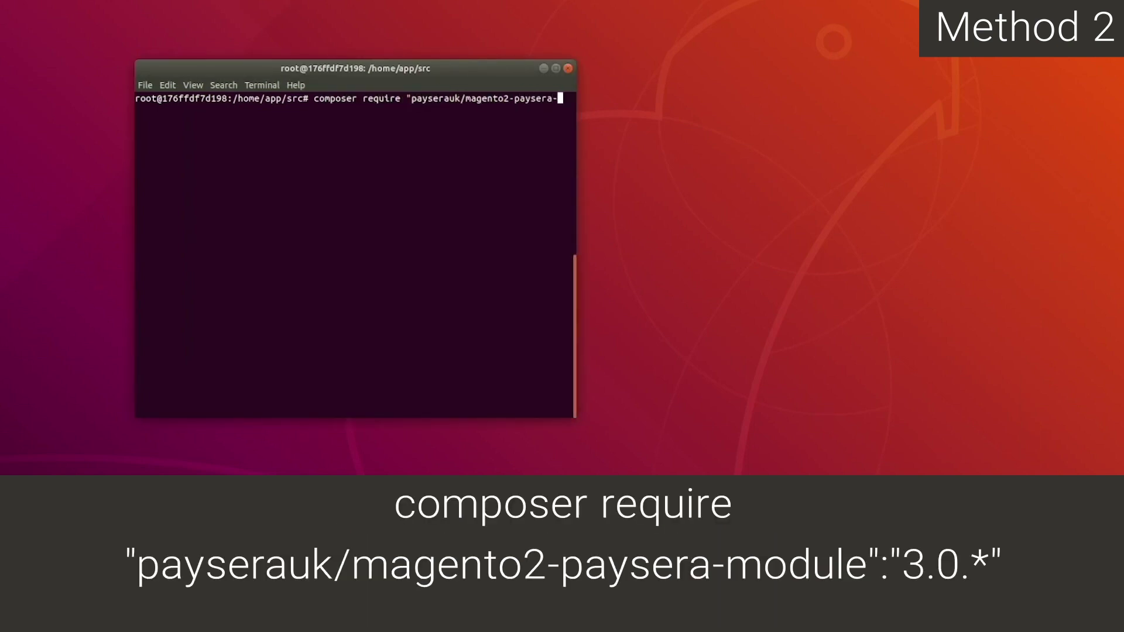
text(module":"3.0.*")
- Run composer require payserauk/magento2-paysera-module 3.0.*, then setup:upgrade and setup:di:compile
key(Return)
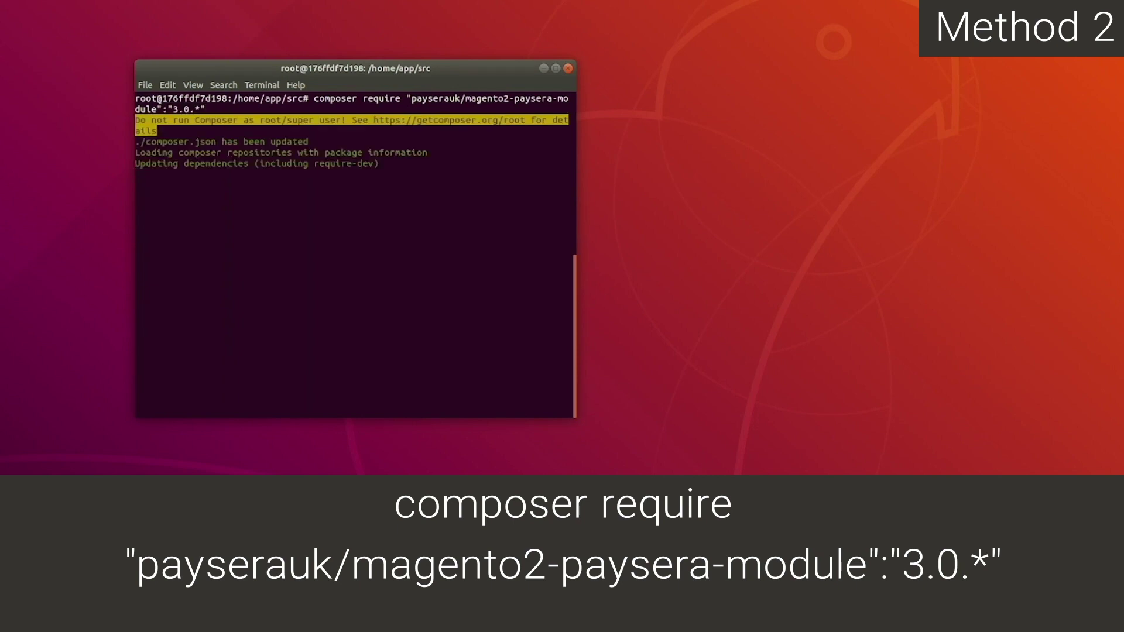
text(php b)
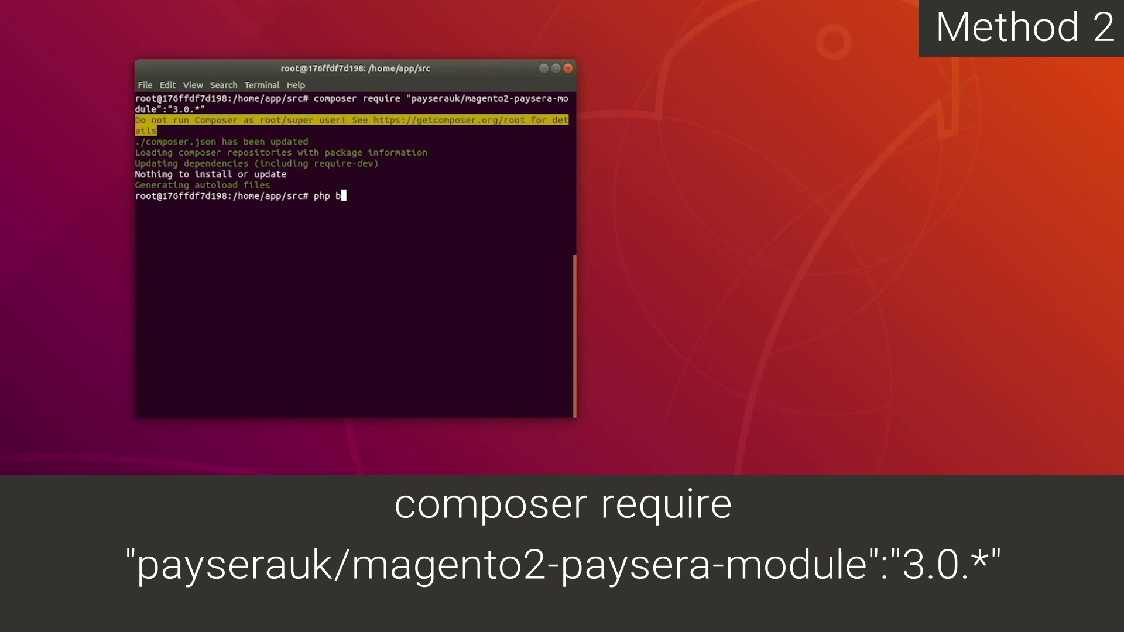
text(in/magento)
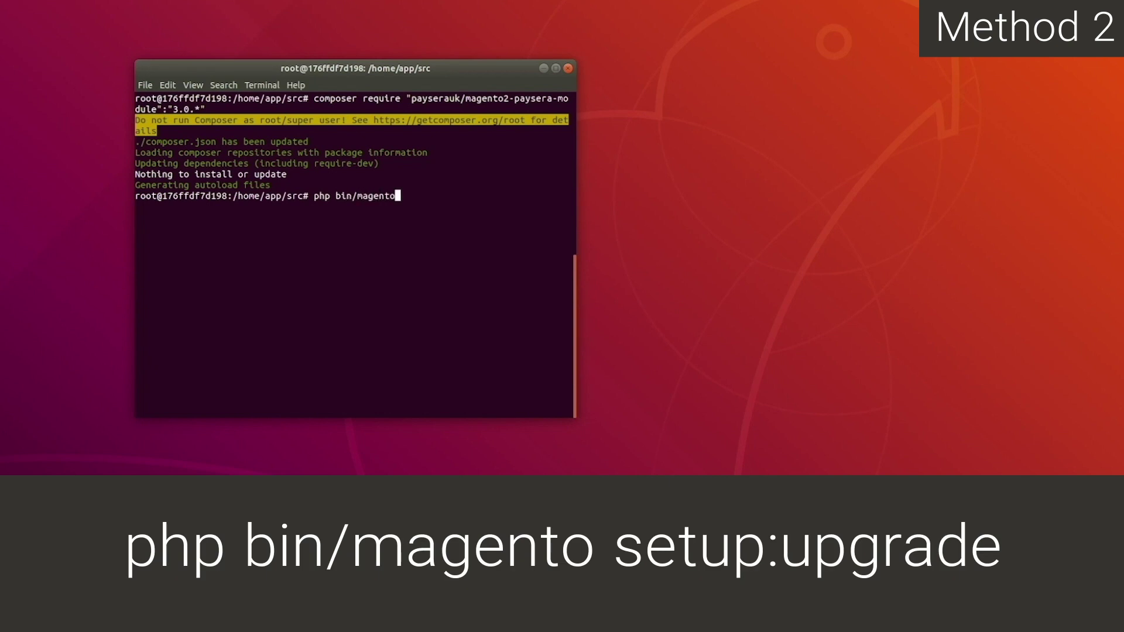
text( setup:upg)
text(rade)
key(Return)
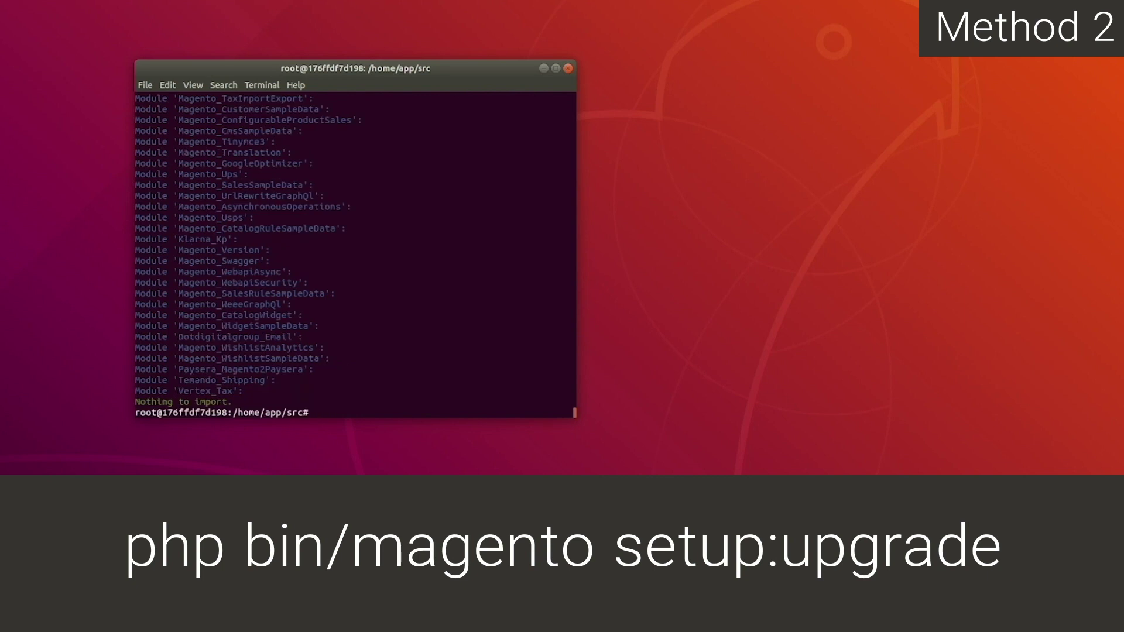
text(php bin/magento)
text( setup:di:com)
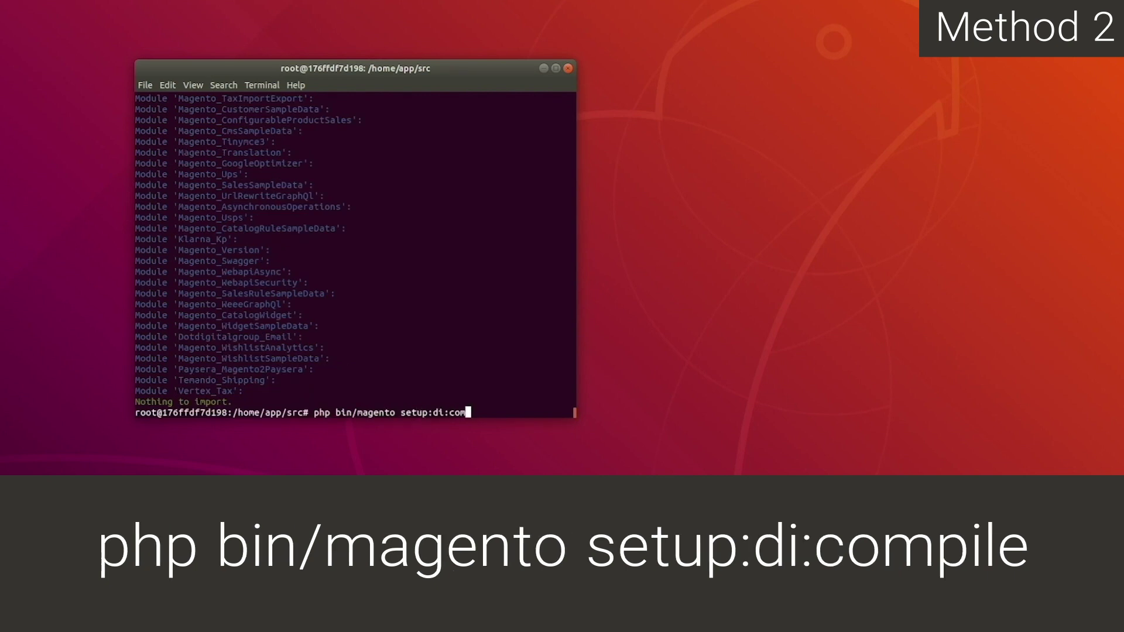
text(pile)
key(Return)
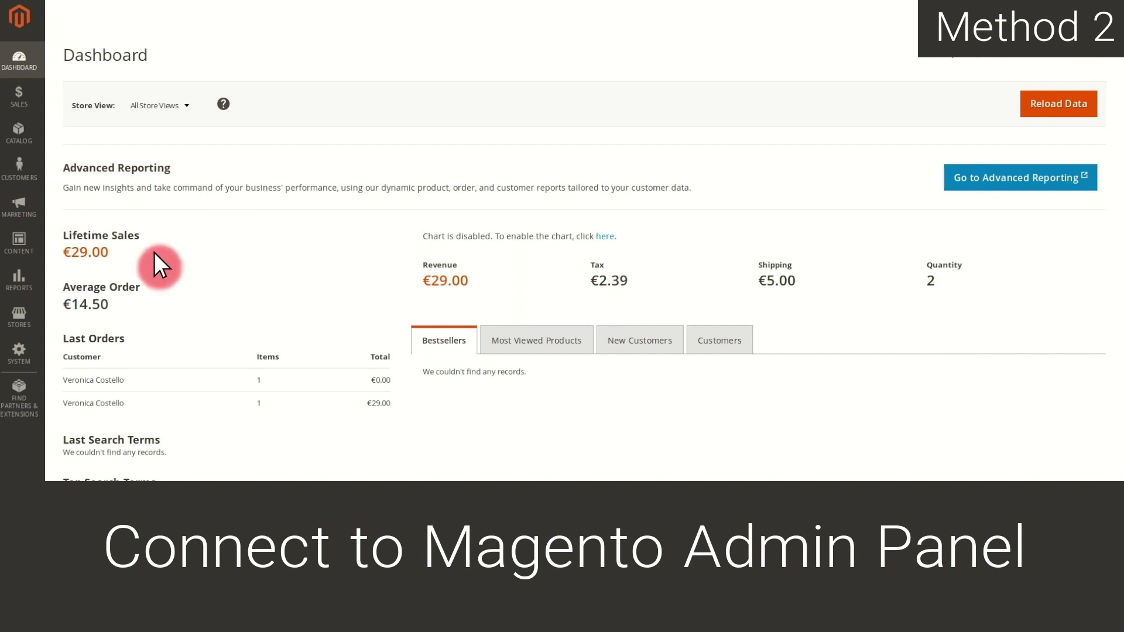
- Go to Stores > Configuration > Sales > Payment Methods to reach Paysera
click(38, 325)
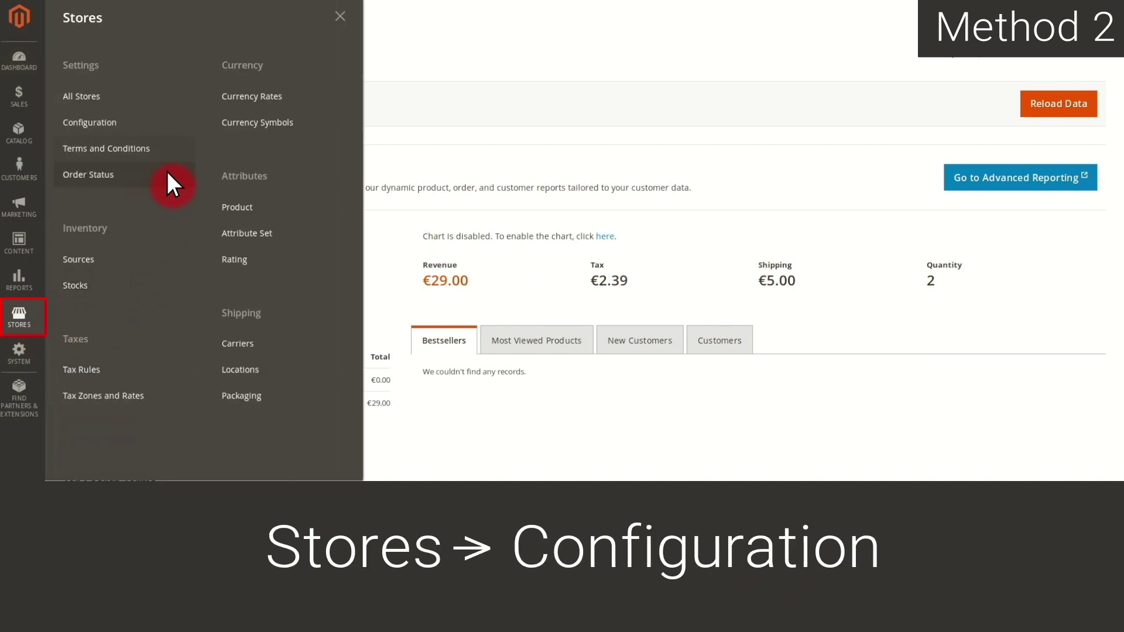
click(171, 120)
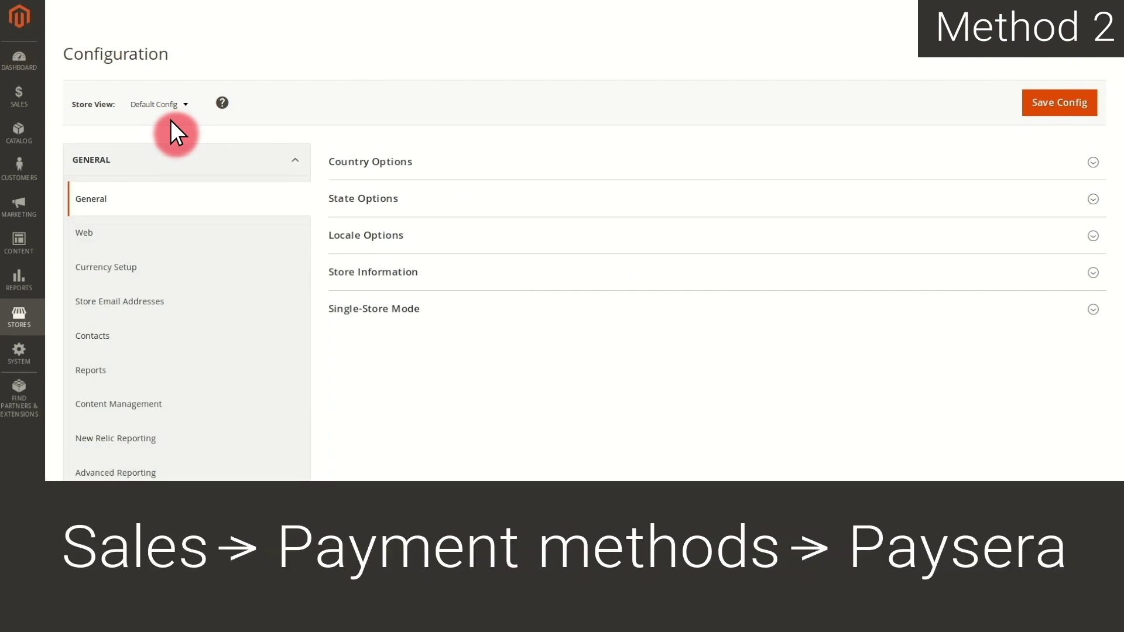
scroll(201, 327, down, 3)
scroll(202, 338, down, 2)
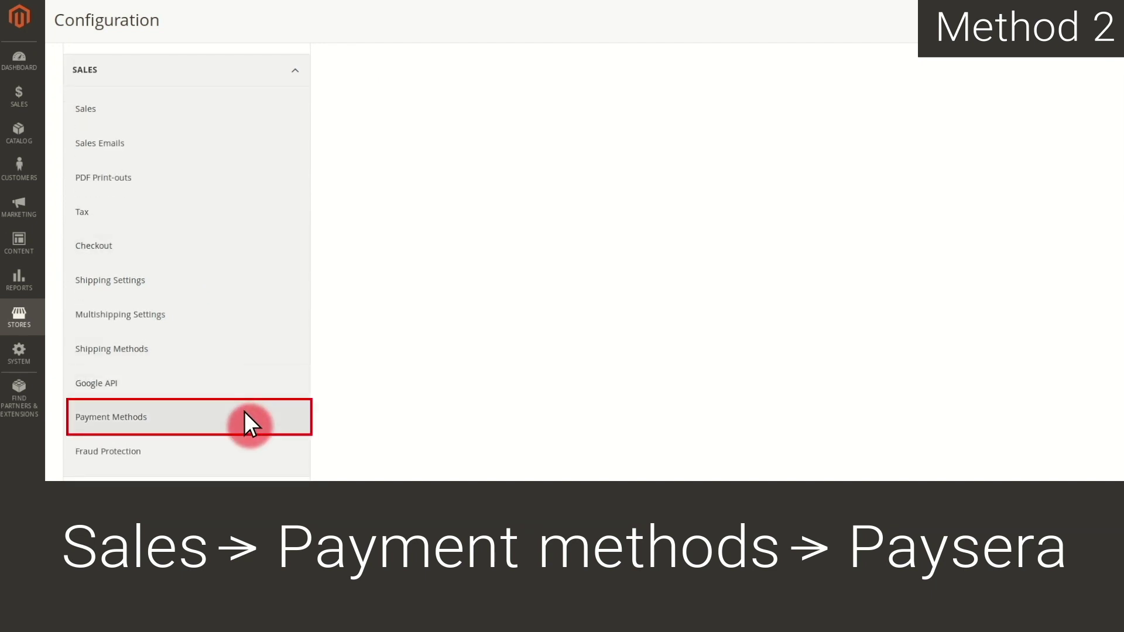
click(245, 414)
scroll(244, 413, down, 3)
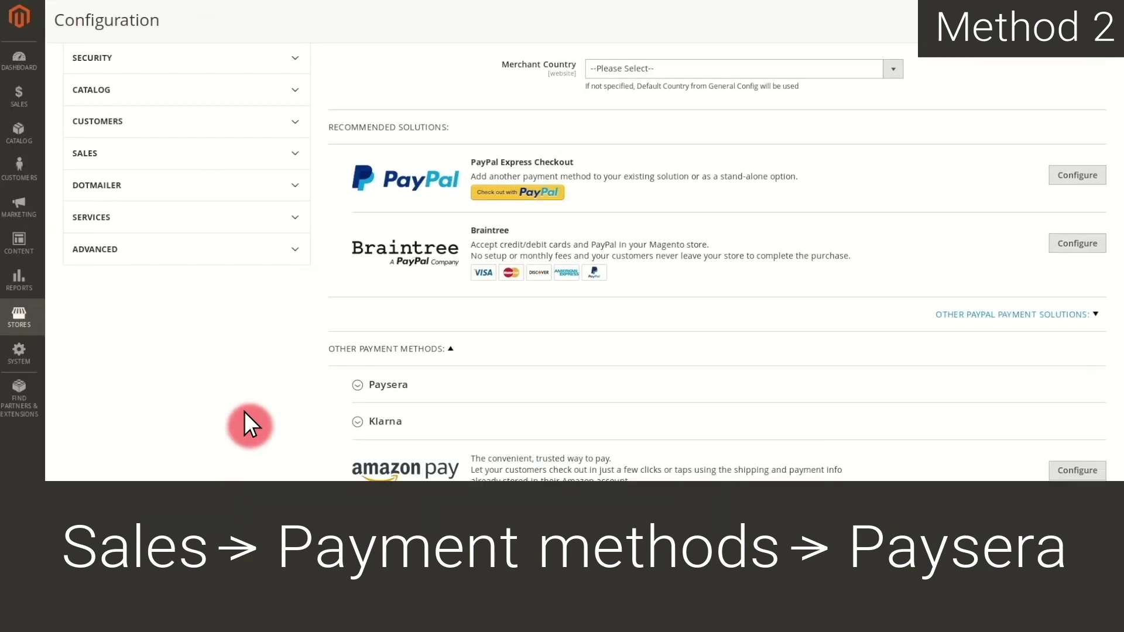
- Expand the Paysera section and enter the Project ID and Signature Password
click(413, 393)
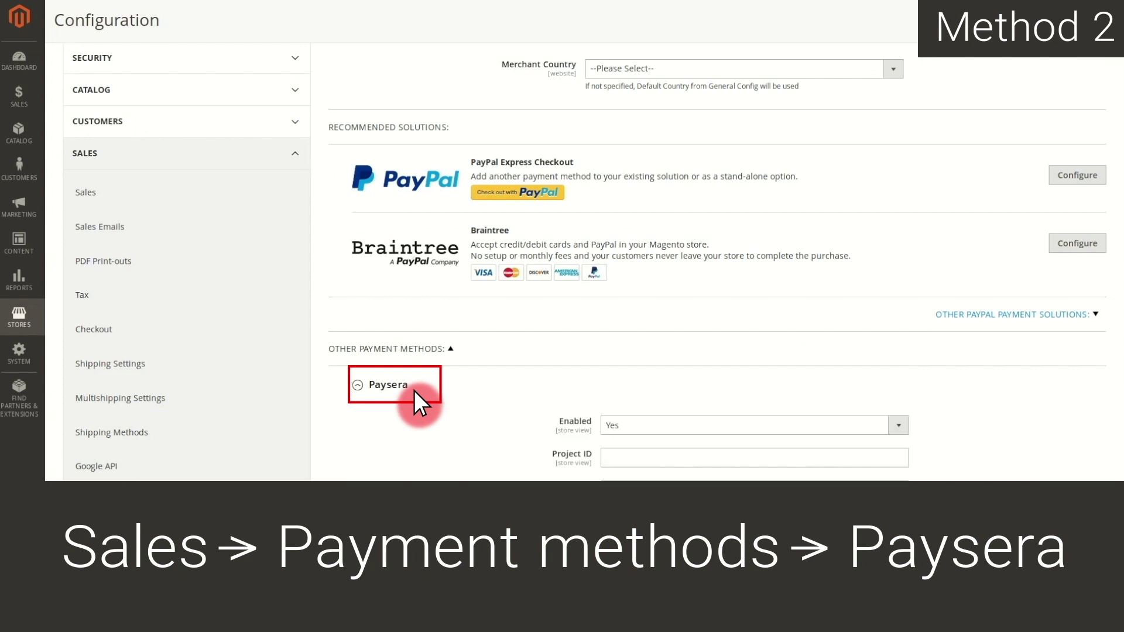
click(423, 283)
text(Project ID)
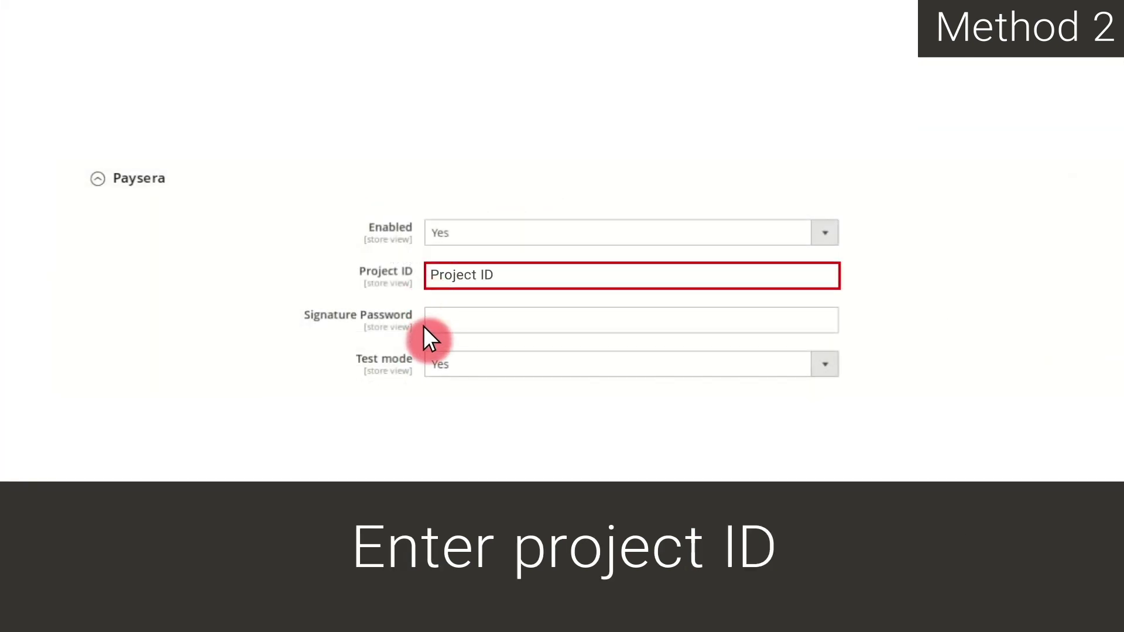
click(423, 327)
text(Password)
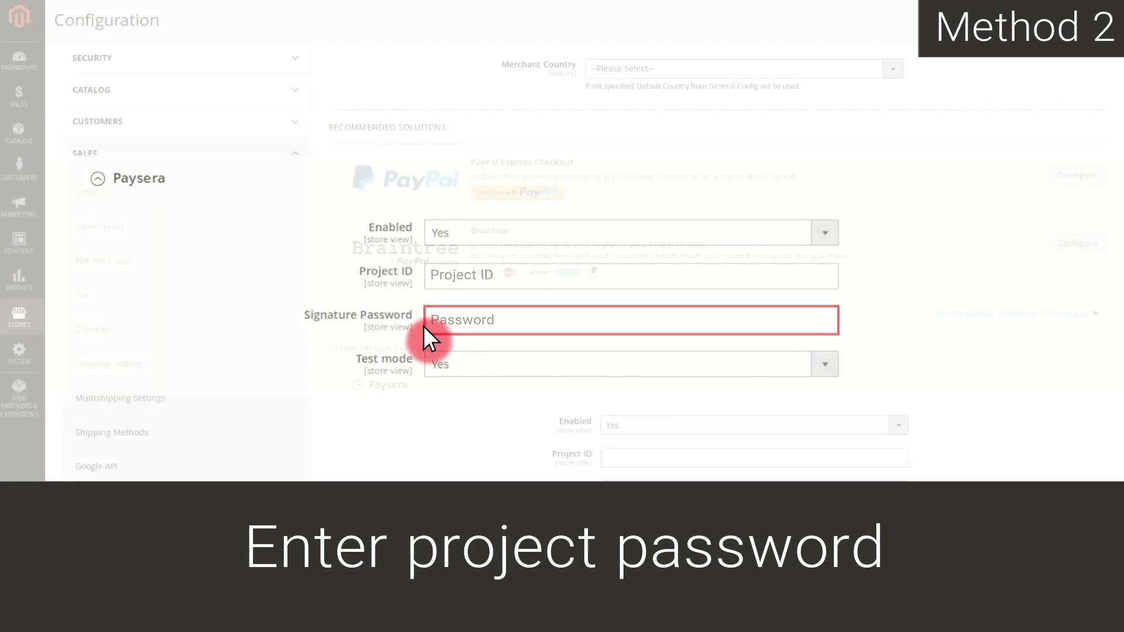